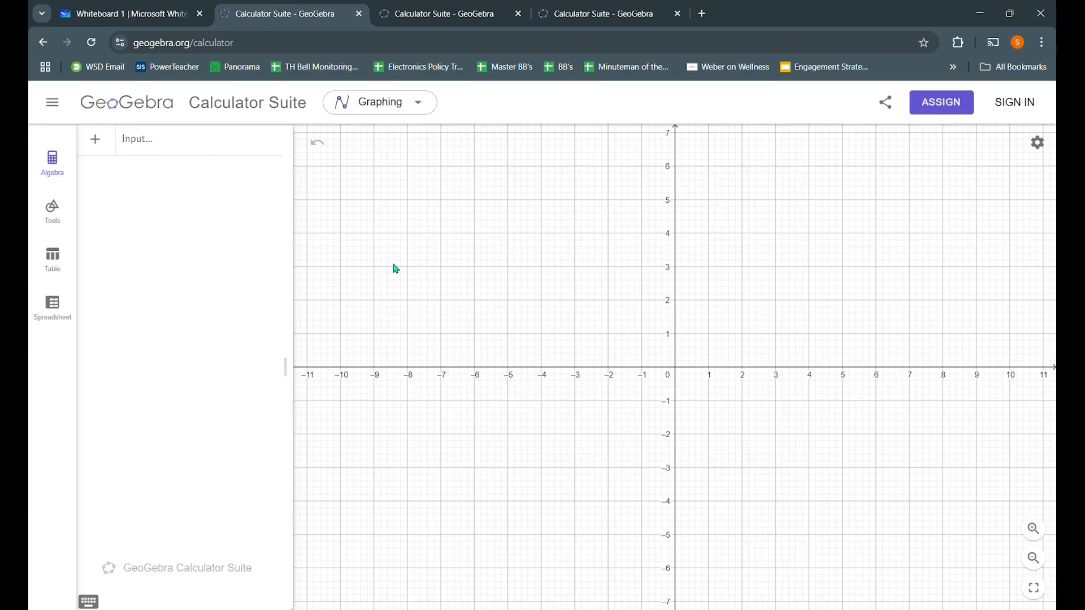
Check the first distance problem in Whiteboard, and graph the line y = -4x in the first GeoGebra calculator
left_click(139, 7)
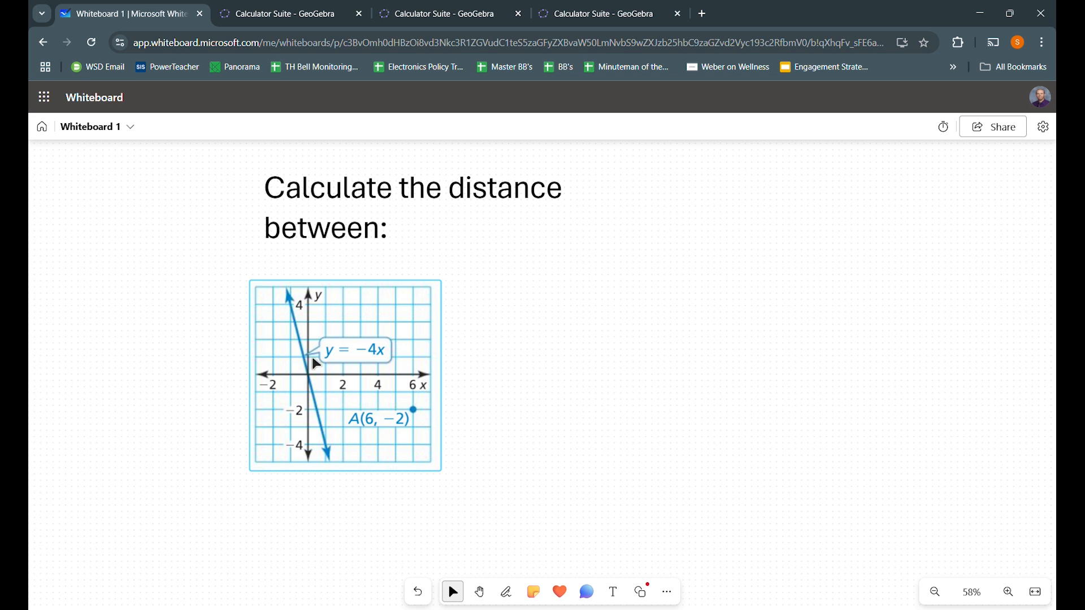
left_click(325, 17)
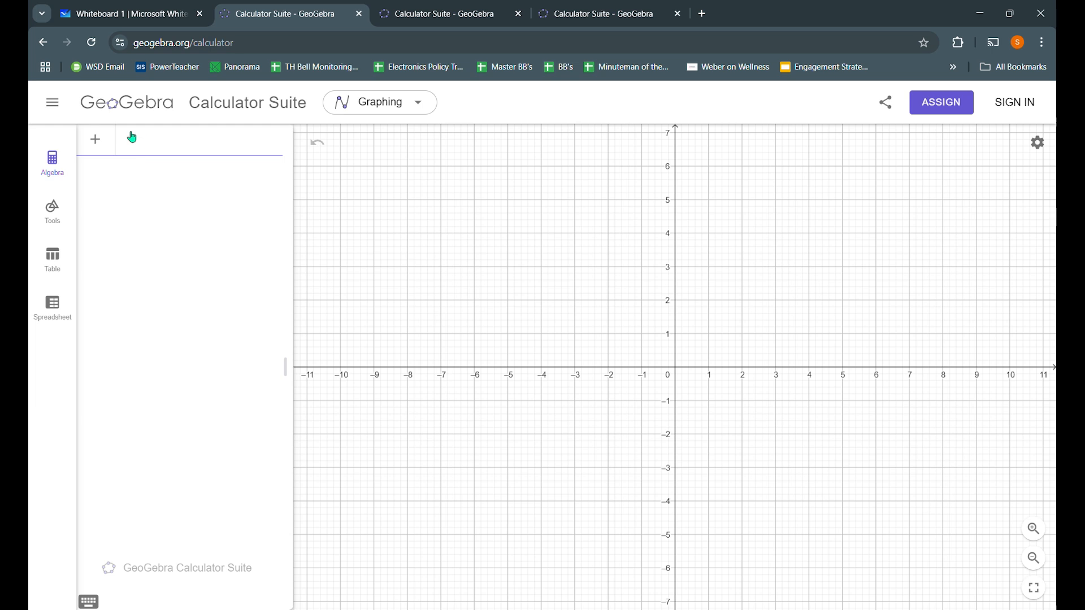
type("y=-4x")
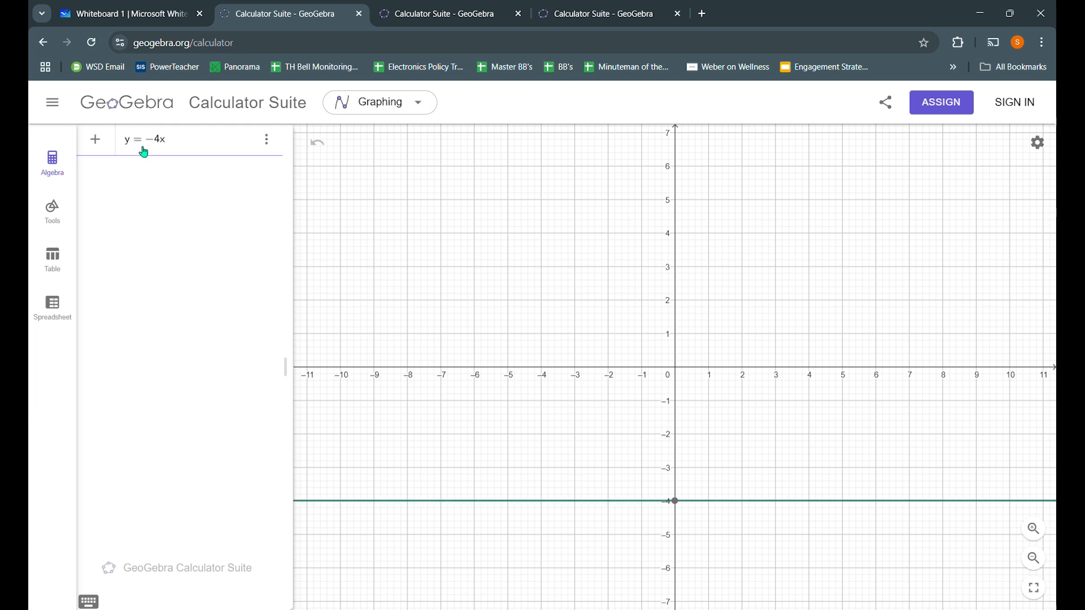
key("Return")
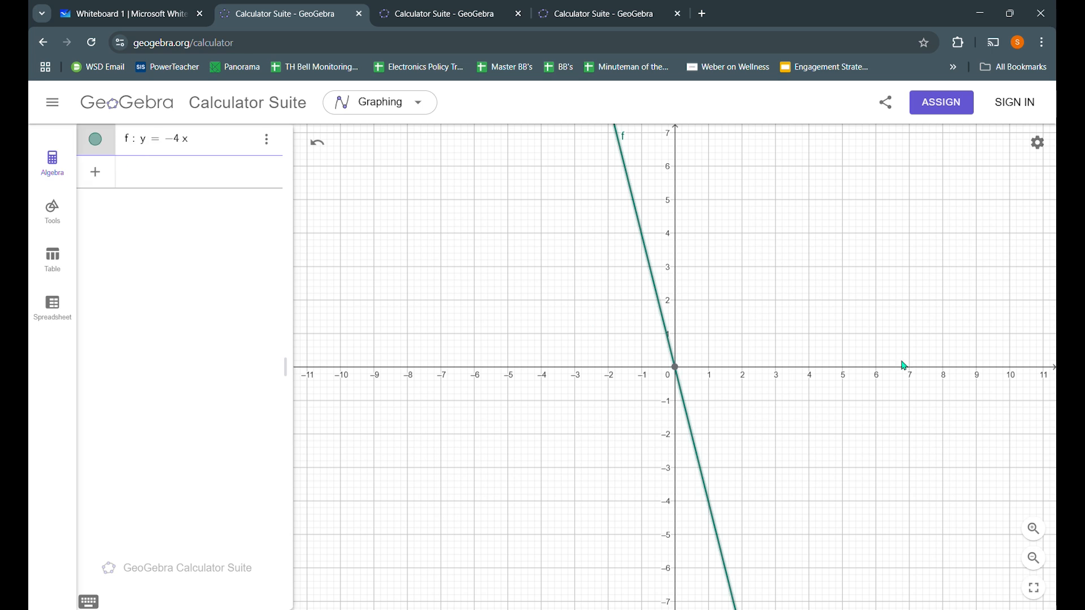
Check the point's coordinates in the Whiteboard problem and plot the point (6, -2) in the same GeoGebra graph
left_click(130, 13)
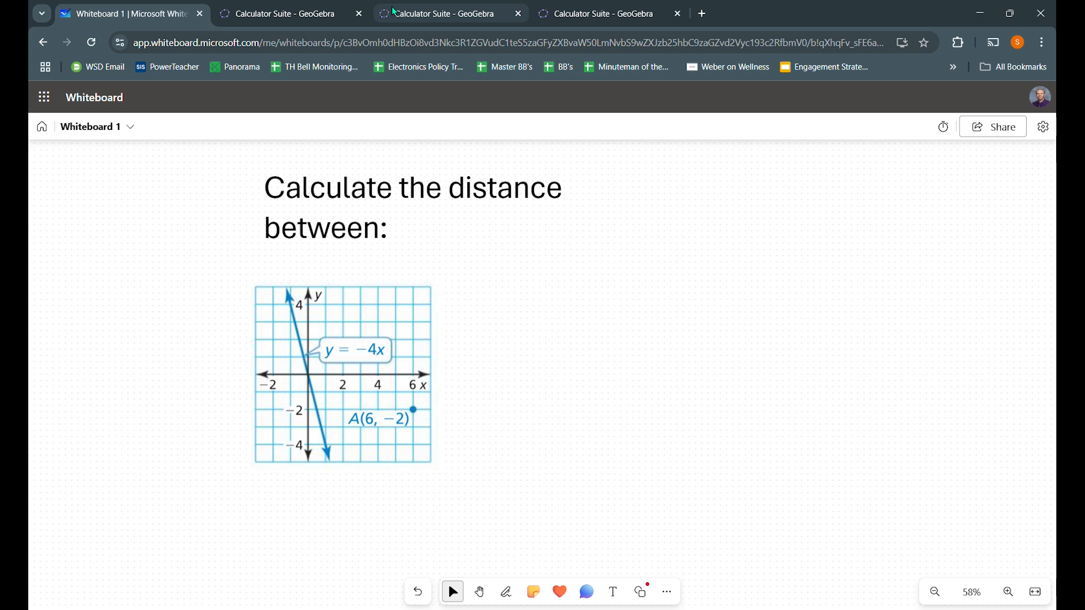
left_click(330, 6)
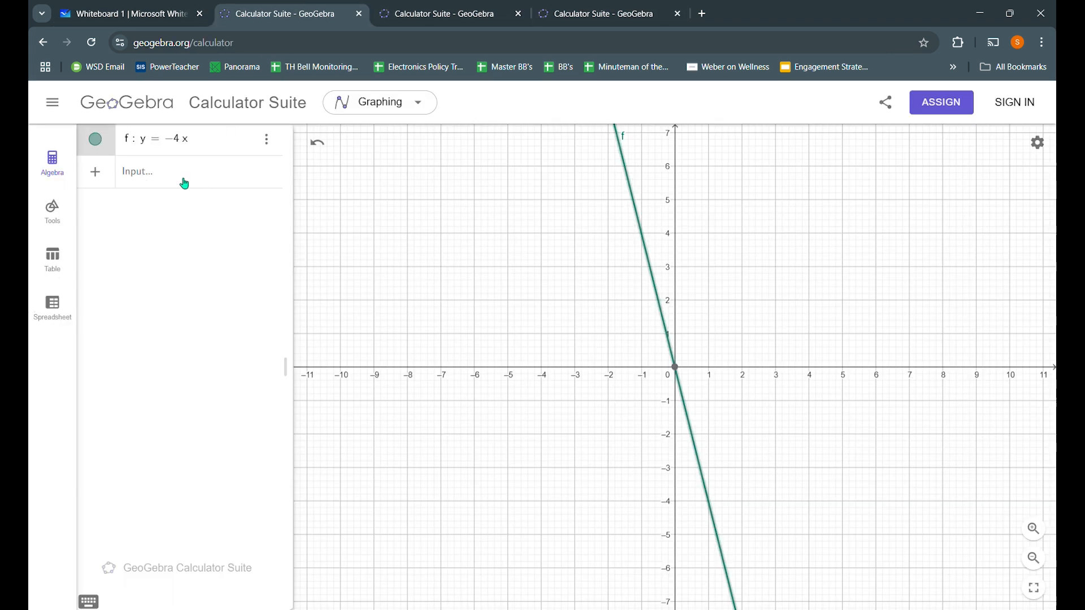
type("(")
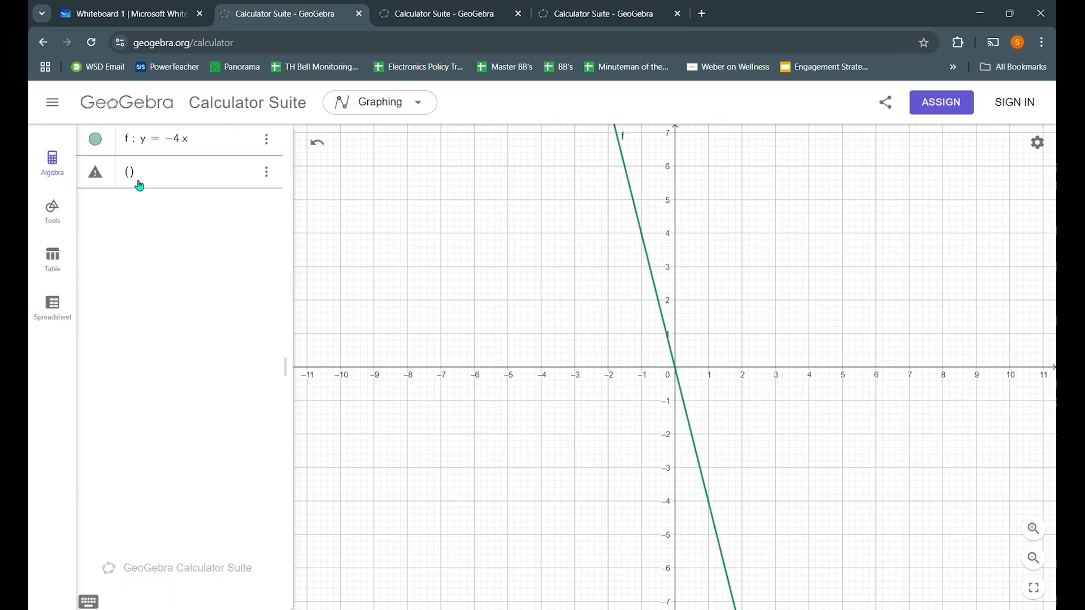
type("6,-2")
key("Return")
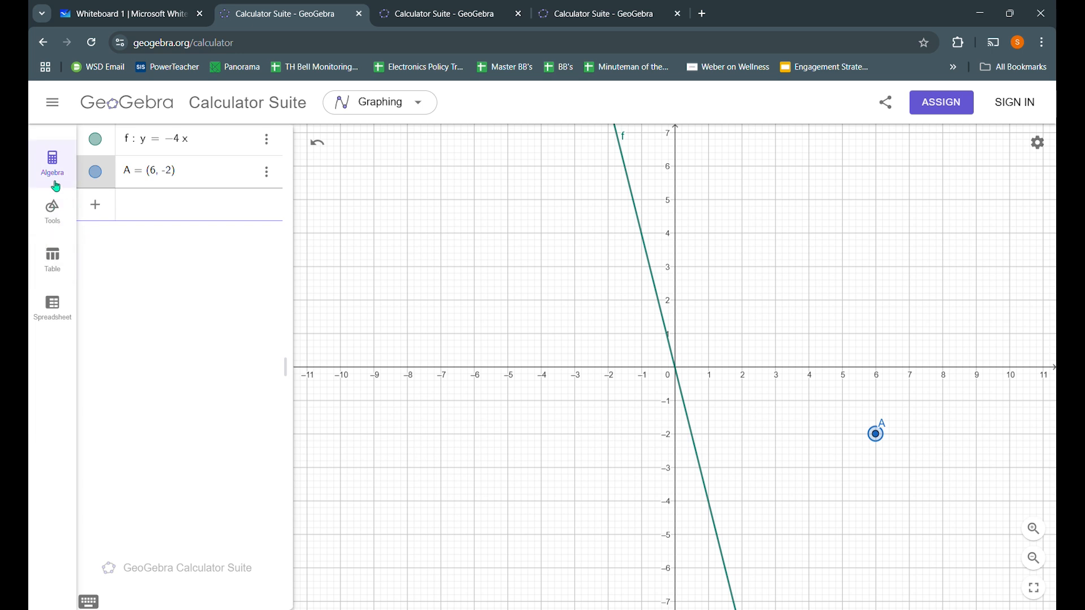
Construct a perpendicular line to y = -4x through point A
left_click(55, 214)
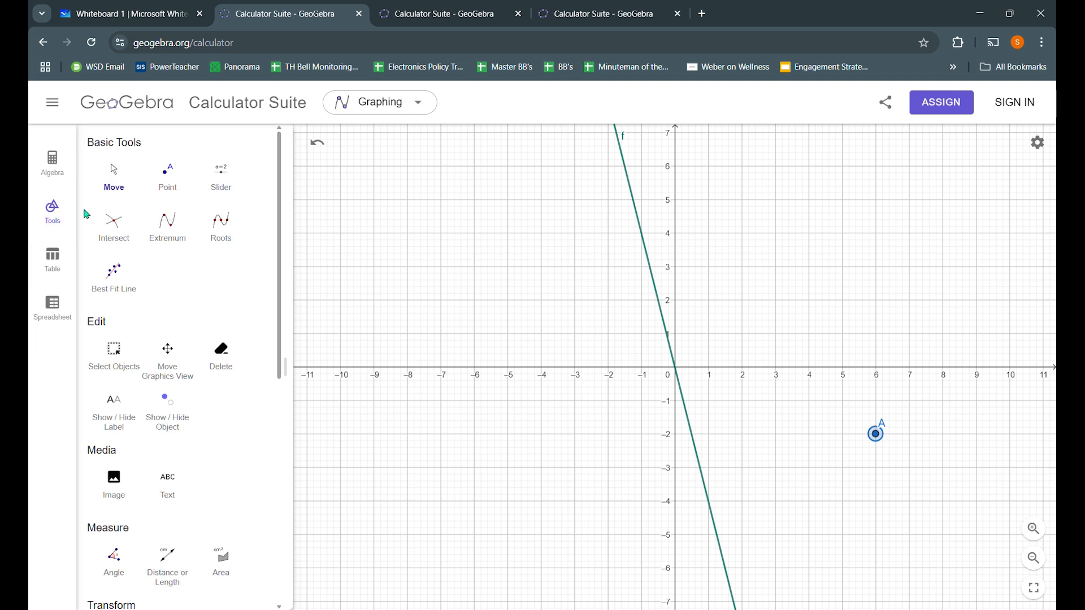
scroll(148, 288, "down", 1)
scroll(149, 289, "down", 7)
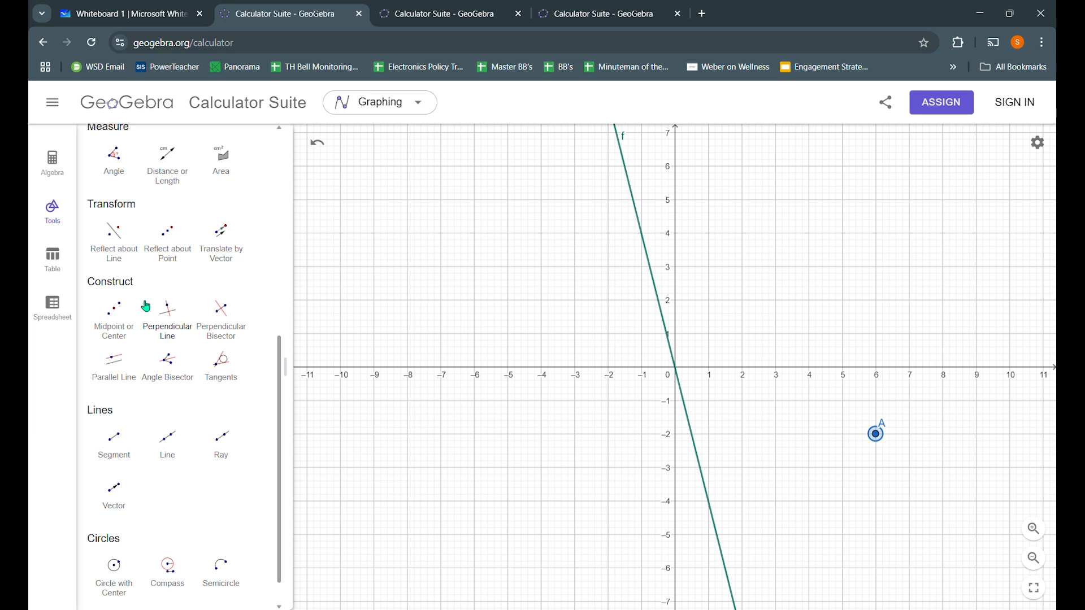
left_click(169, 337)
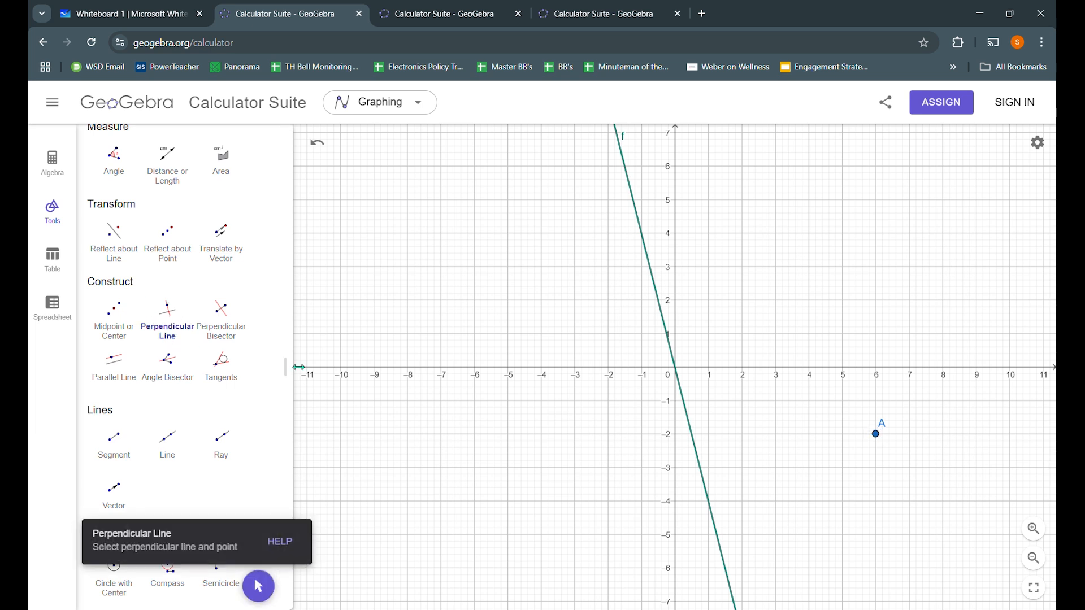
left_click(877, 436)
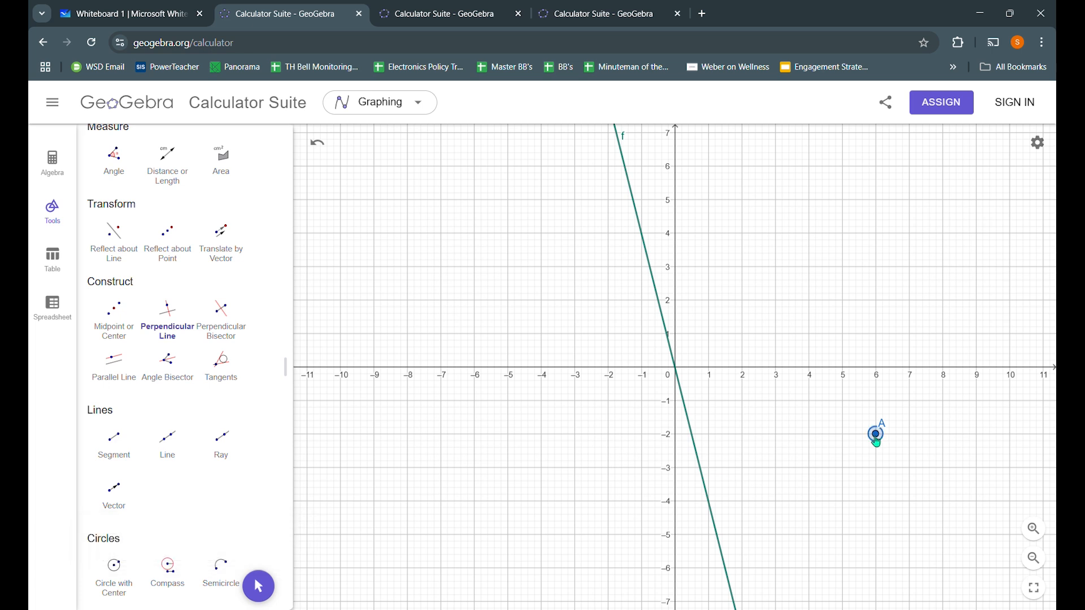
left_click(706, 475)
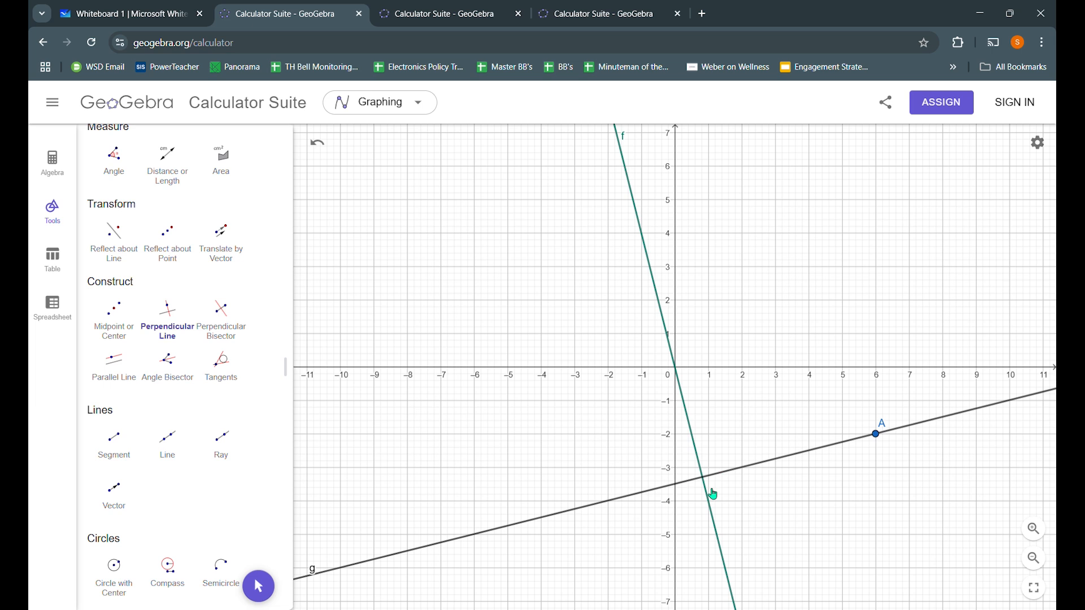
Place a point at the intersection of y = -4x and its perpendicular line
scroll(221, 356, "up", 7)
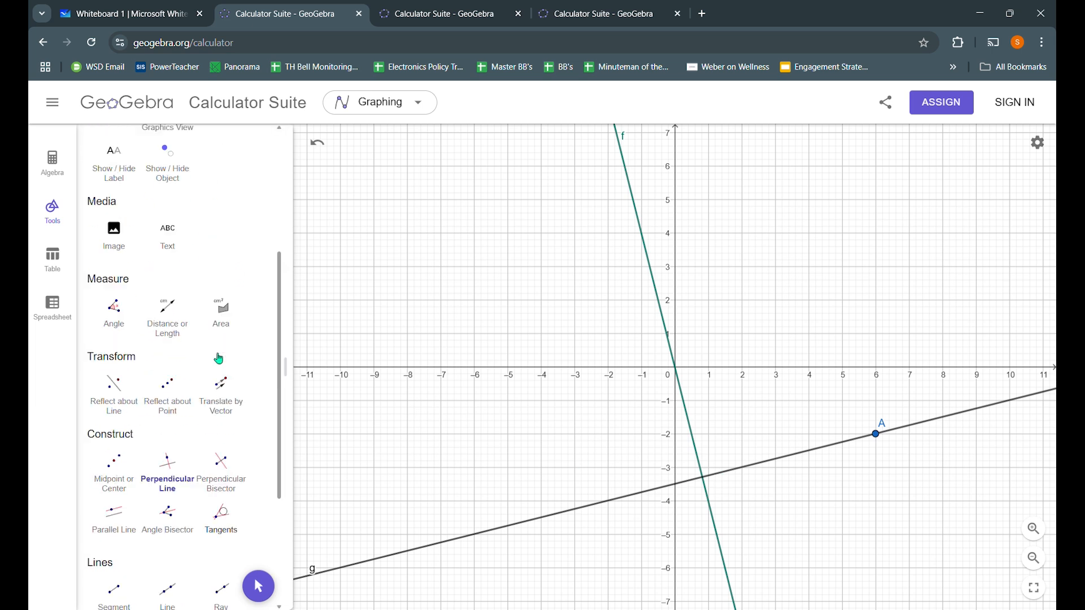
left_click(175, 177)
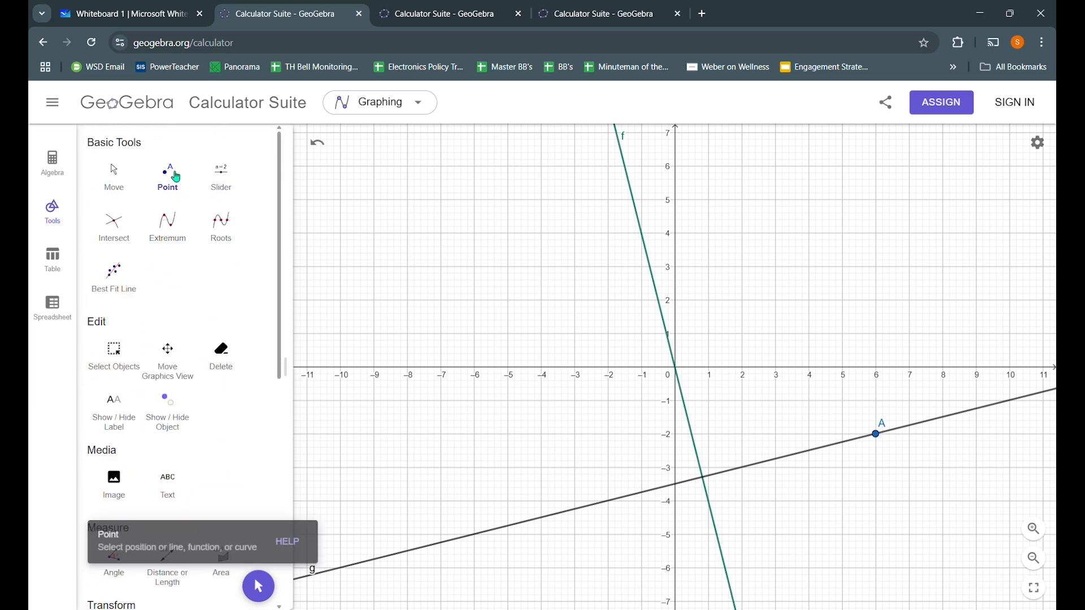
left_click(705, 479)
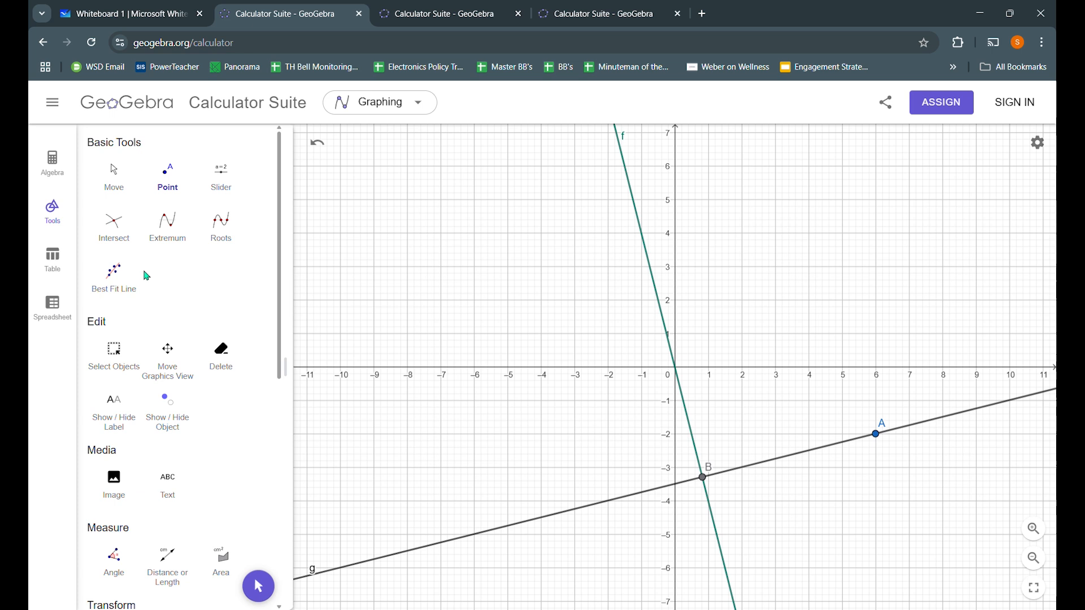
Draw a segment from point A to the intersection point B, and hide the perpendicular line
scroll(188, 285, "down", 3)
scroll(187, 283, "down", 6)
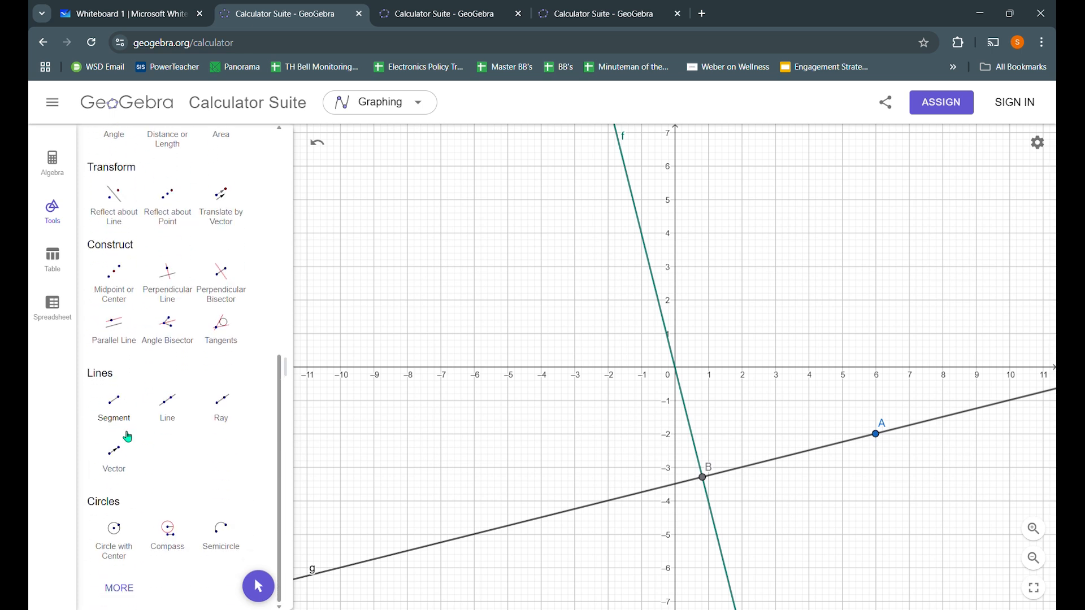
left_click(111, 402)
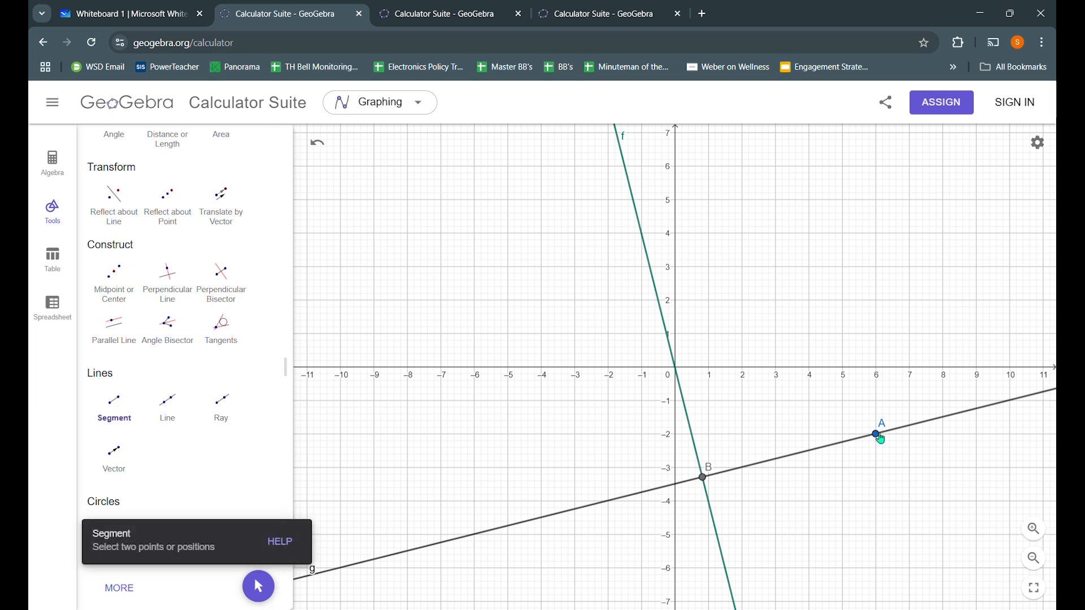
left_click(876, 434)
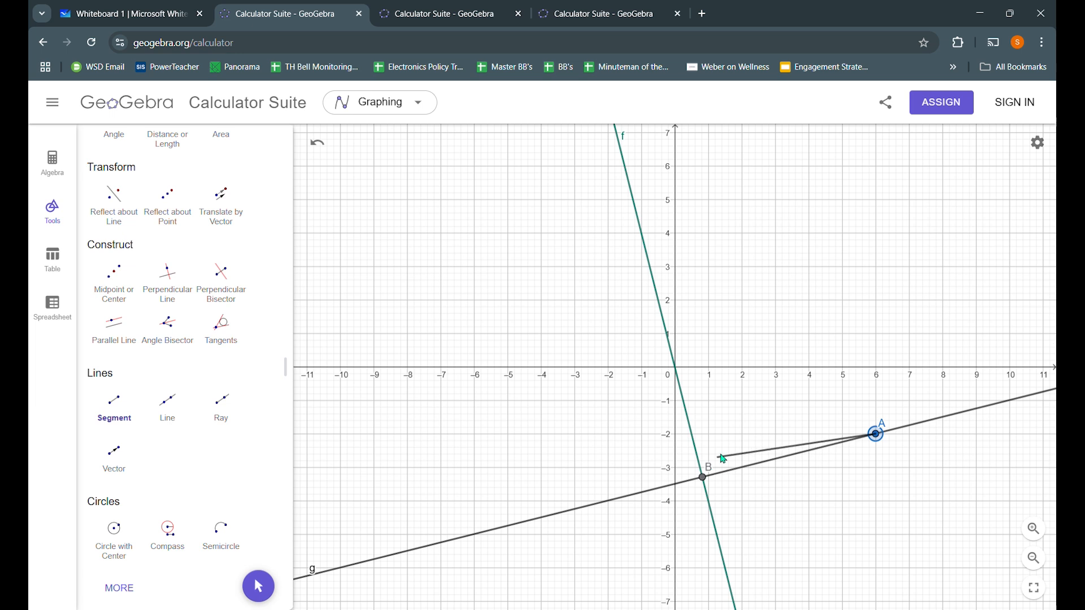
left_click(706, 479)
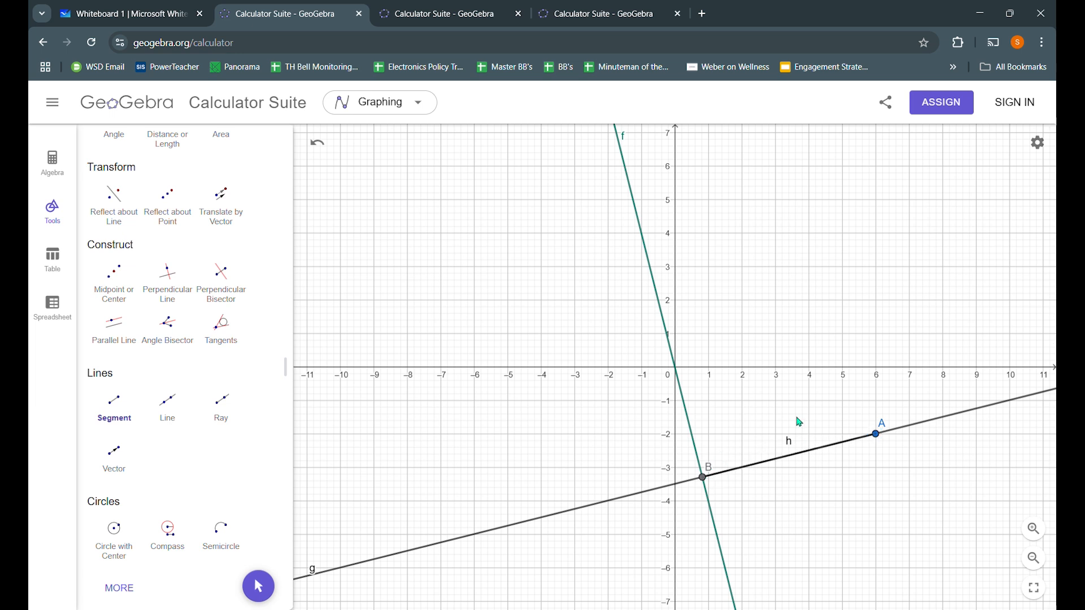
left_click(59, 162)
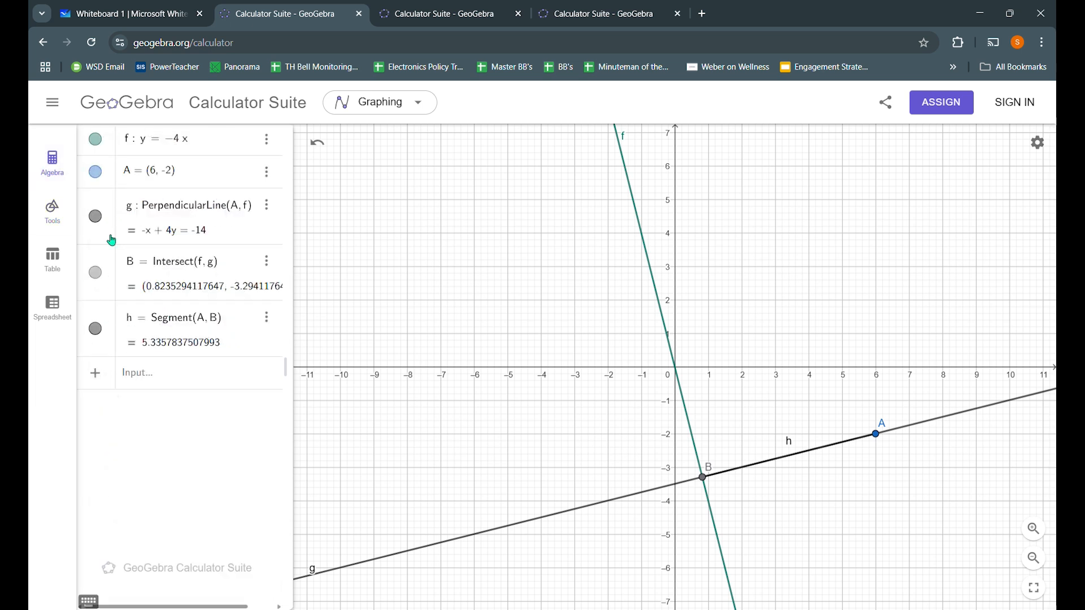
left_click(95, 216)
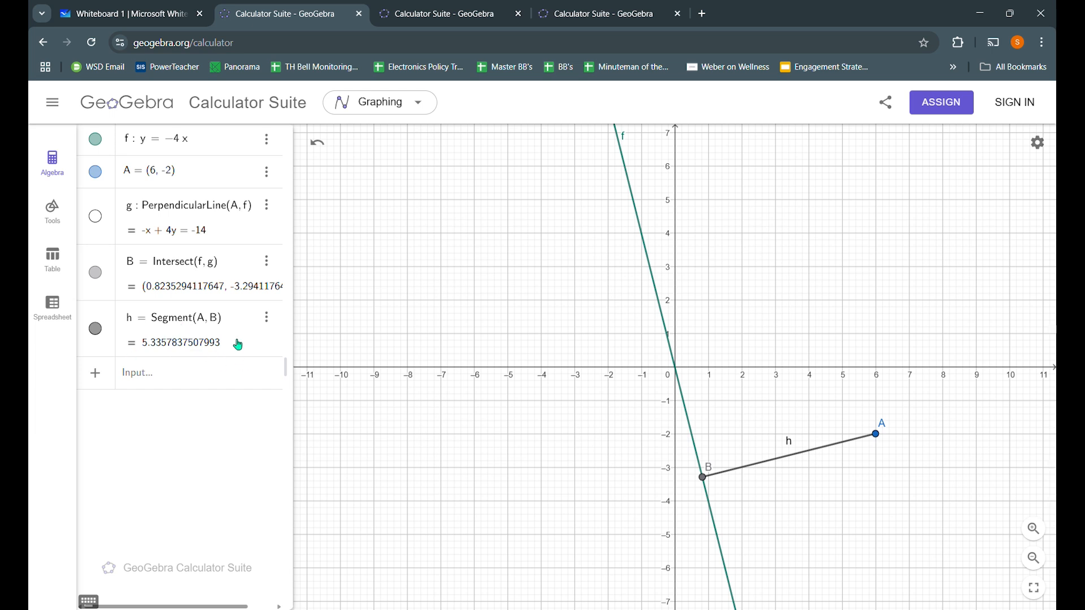
Read the second distance problem in Whiteboard and compare it with the points already plotted in the second GeoGebra calculator
left_click(133, 5)
scroll(496, 341, "down", 5)
left_click_drag(497, 480, 522, 230)
left_click_drag(536, 407, 426, 310)
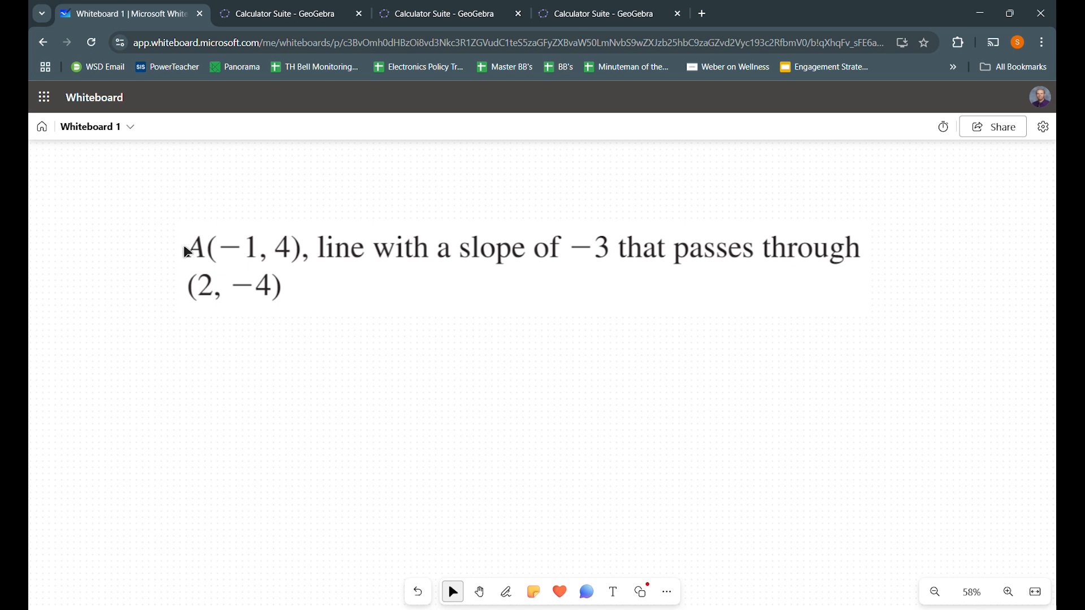
left_click(418, 14)
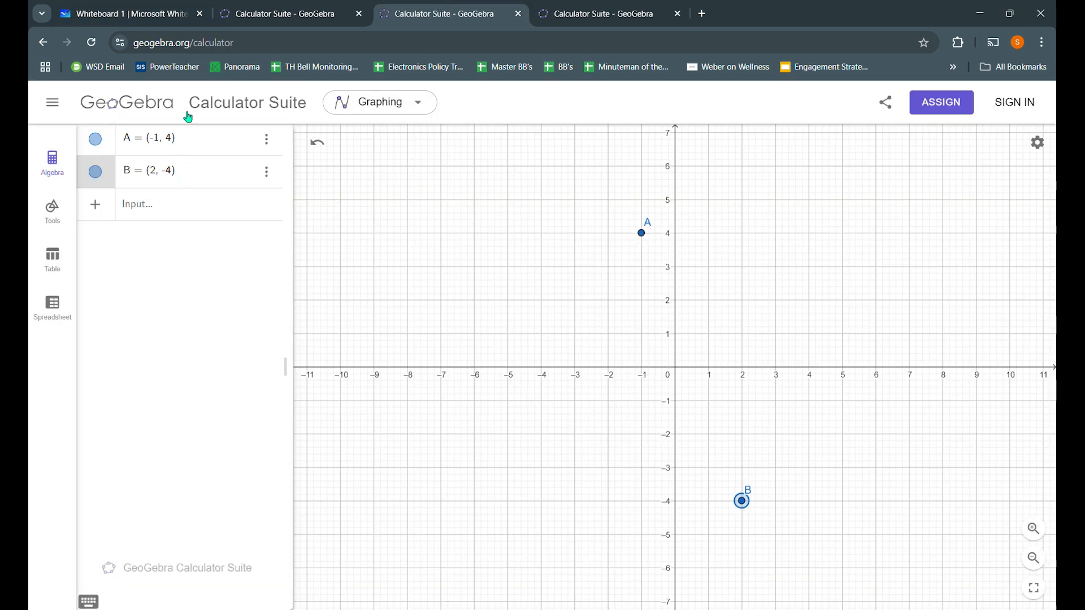
left_click(124, 7)
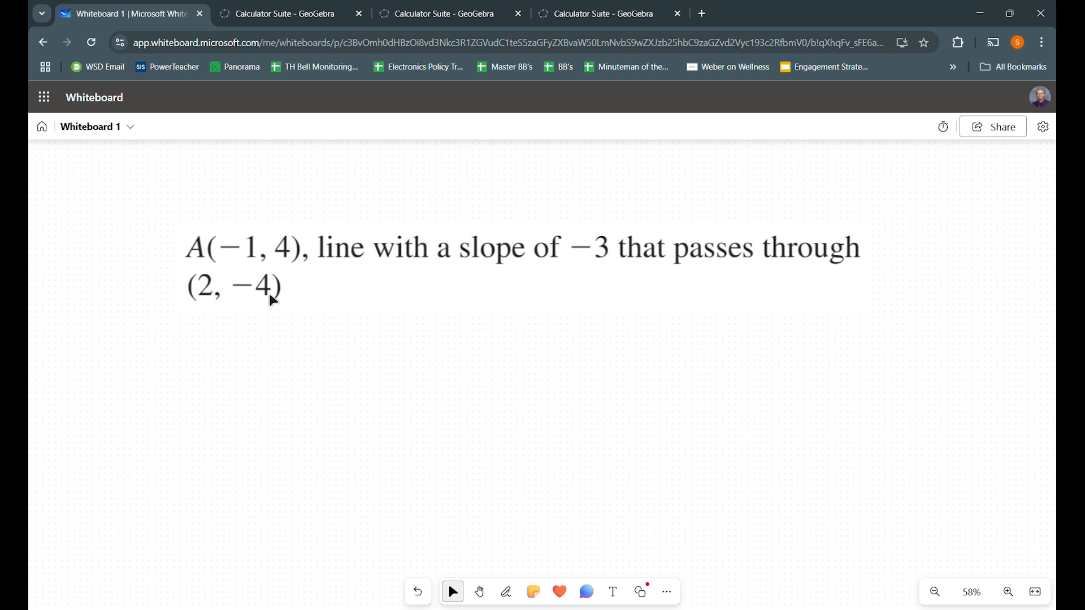
left_click(279, 12)
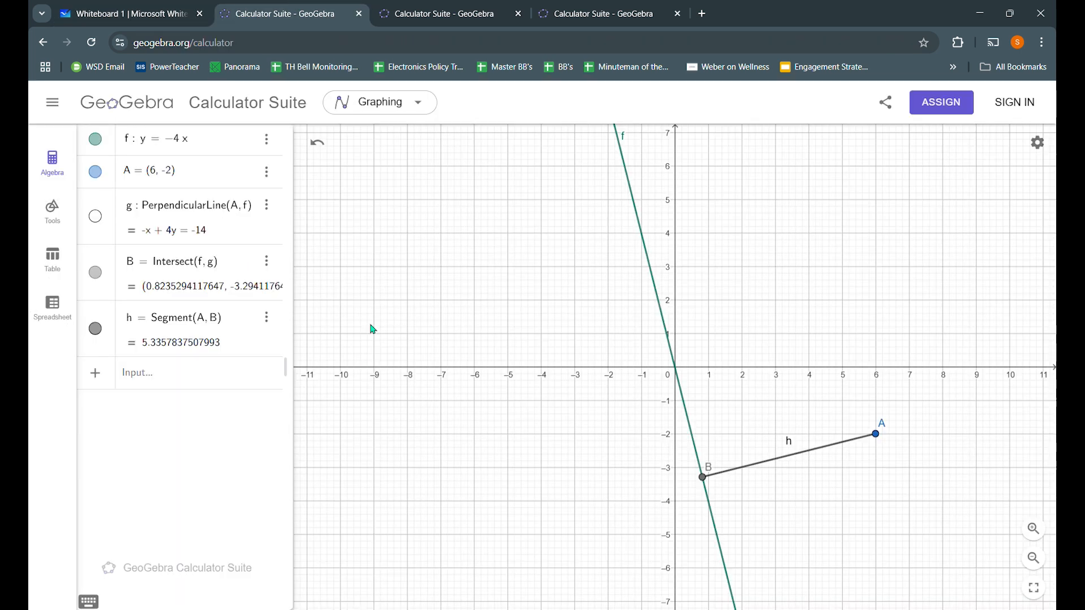
left_click(441, 13)
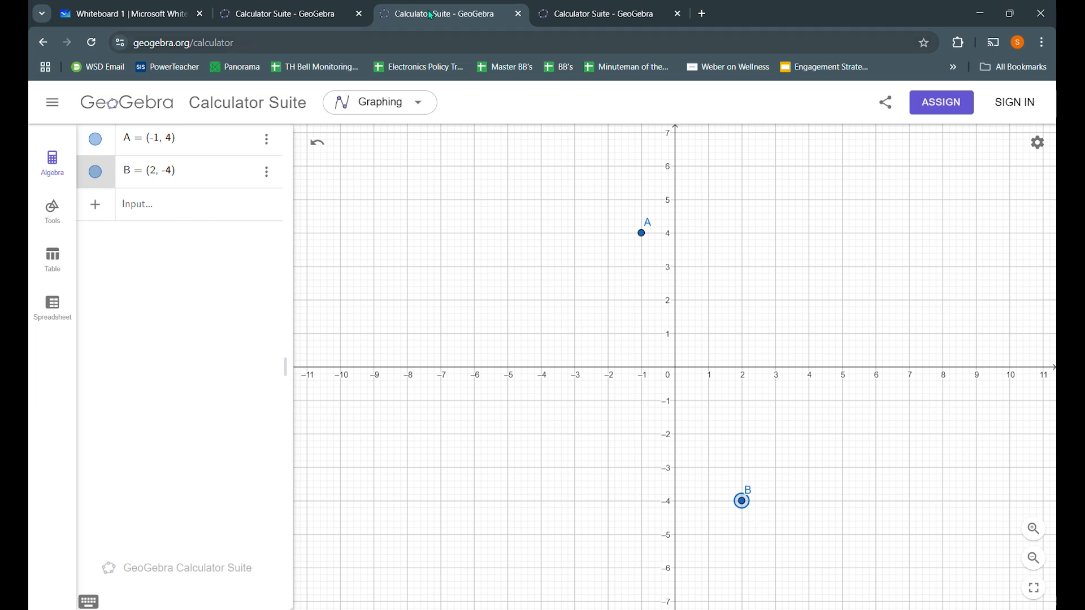
left_click(127, 13)
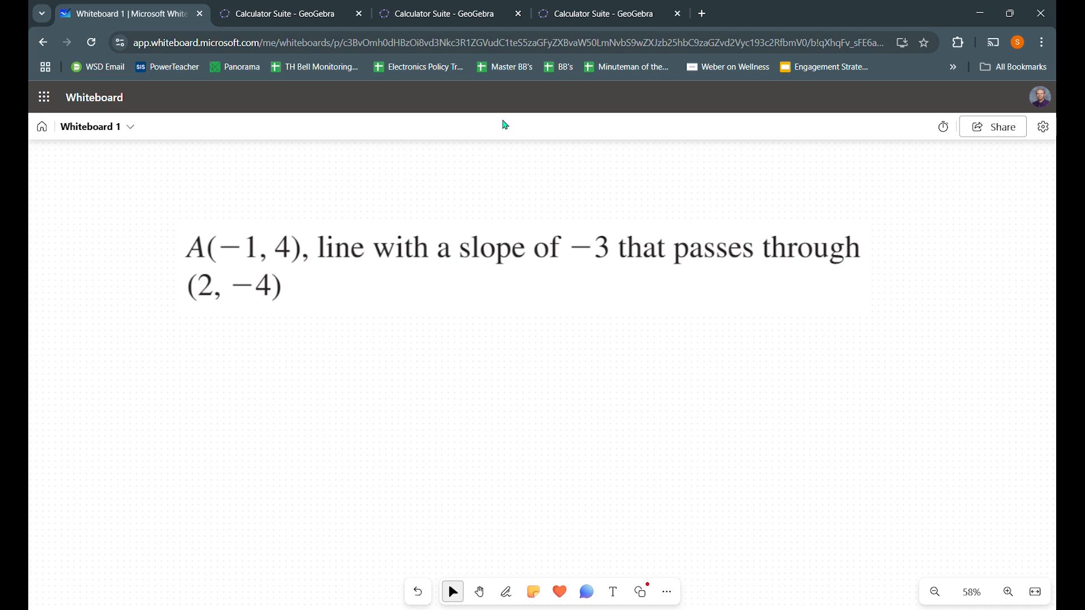
In the second GeoGebra calculator, plot a point at (3, -7), following the slope of -3 from point B
left_click(411, 16)
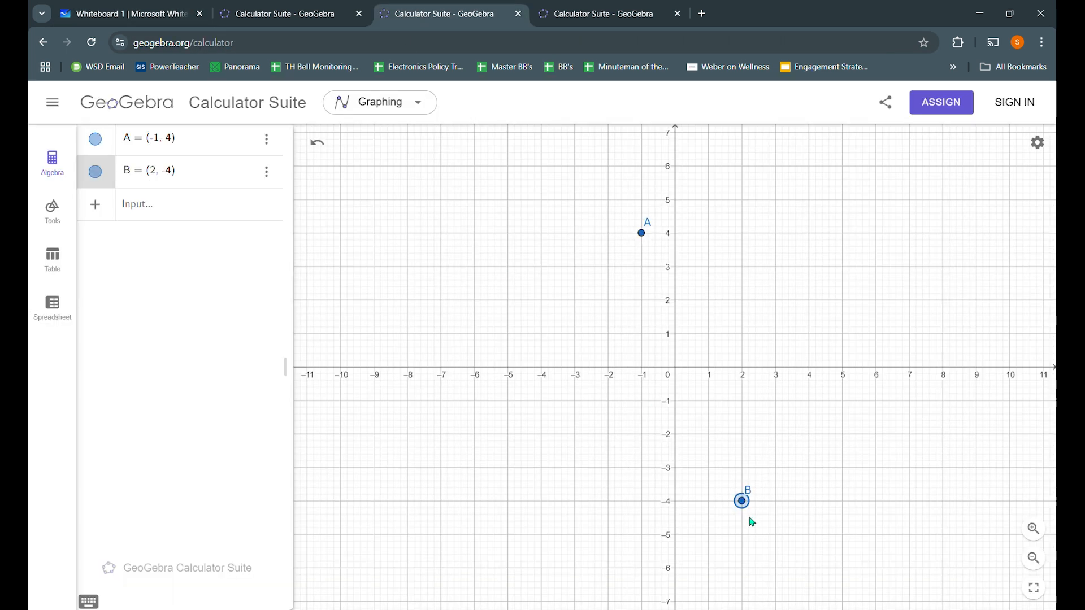
left_click_drag(791, 529, 726, 370)
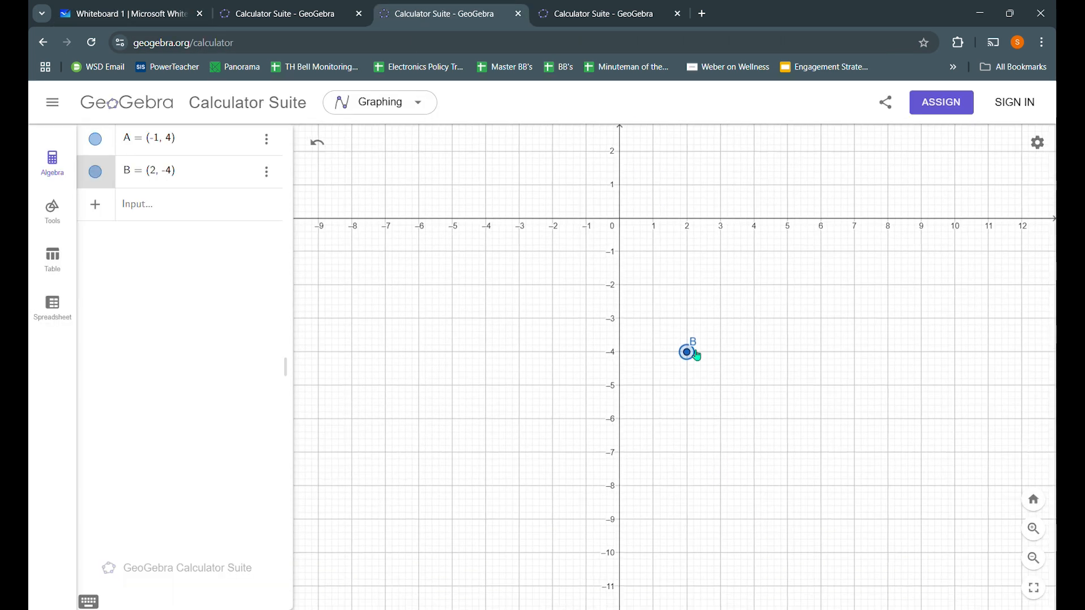
left_click(54, 216)
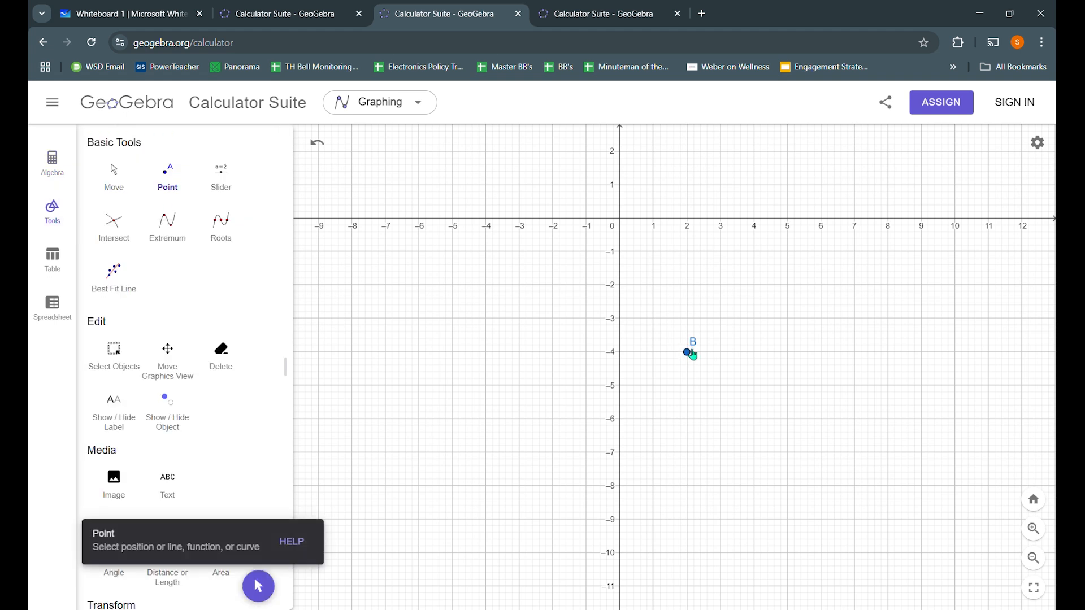
left_click(720, 453)
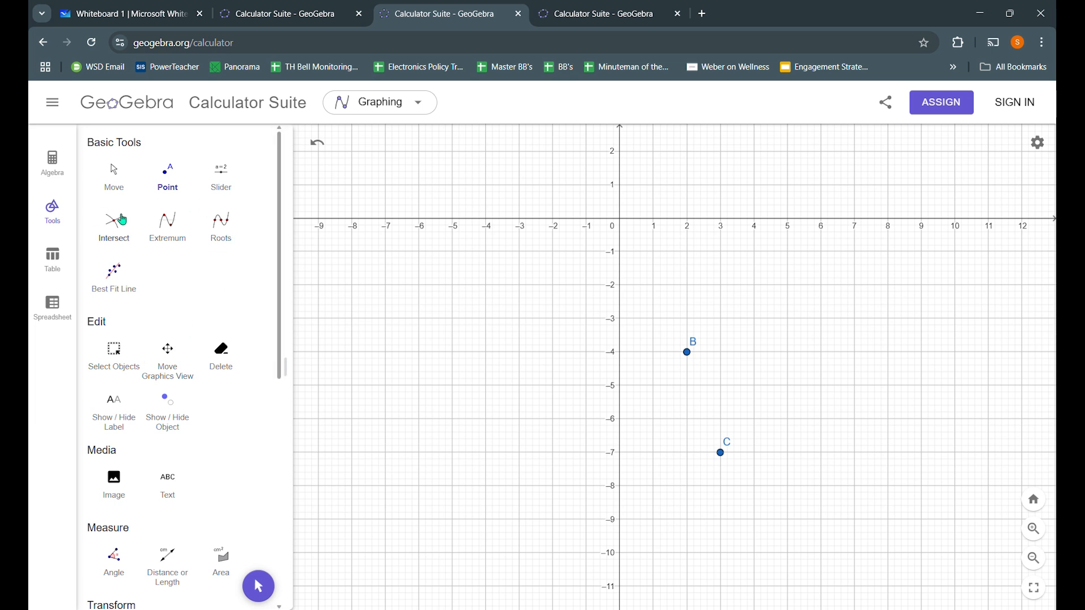
Draw a line through points B and C in GeoGebra, and recheck the problem statement in Whiteboard
scroll(160, 284, "down", 8)
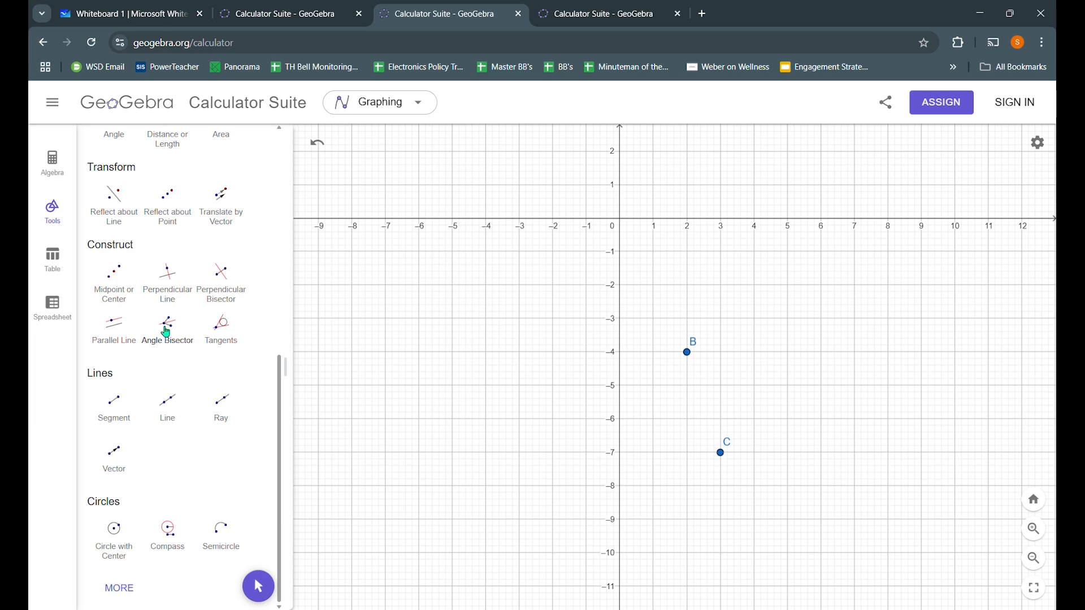
left_click(175, 409)
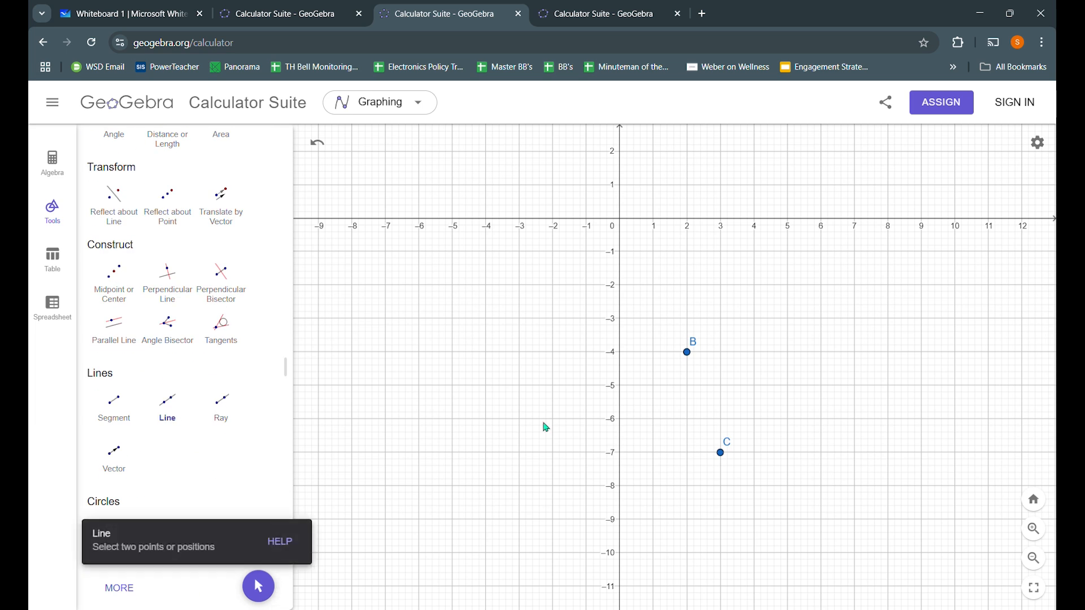
left_click(693, 358)
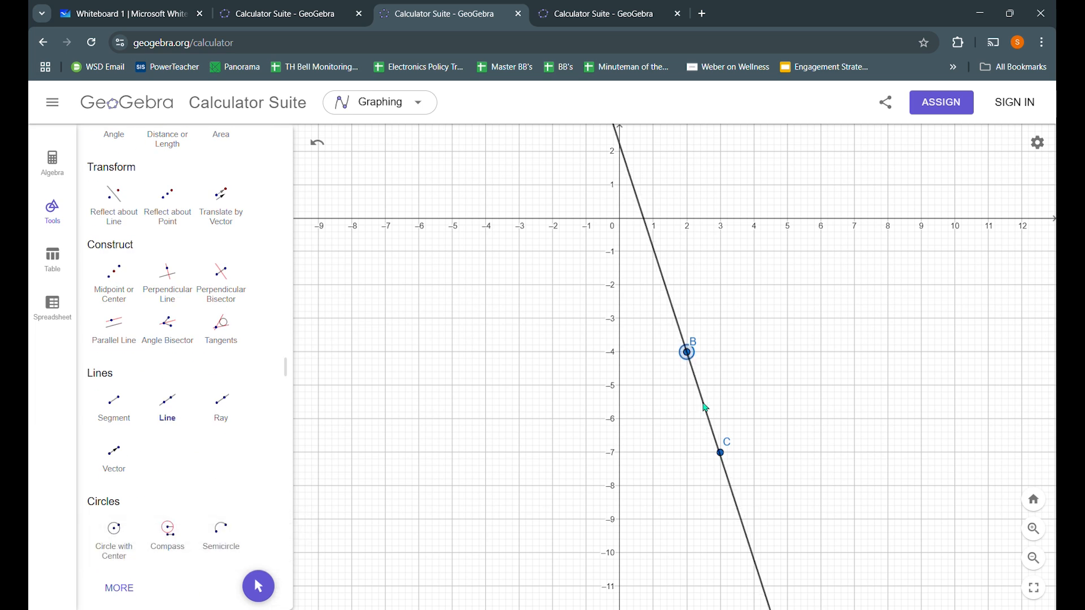
left_click(727, 460)
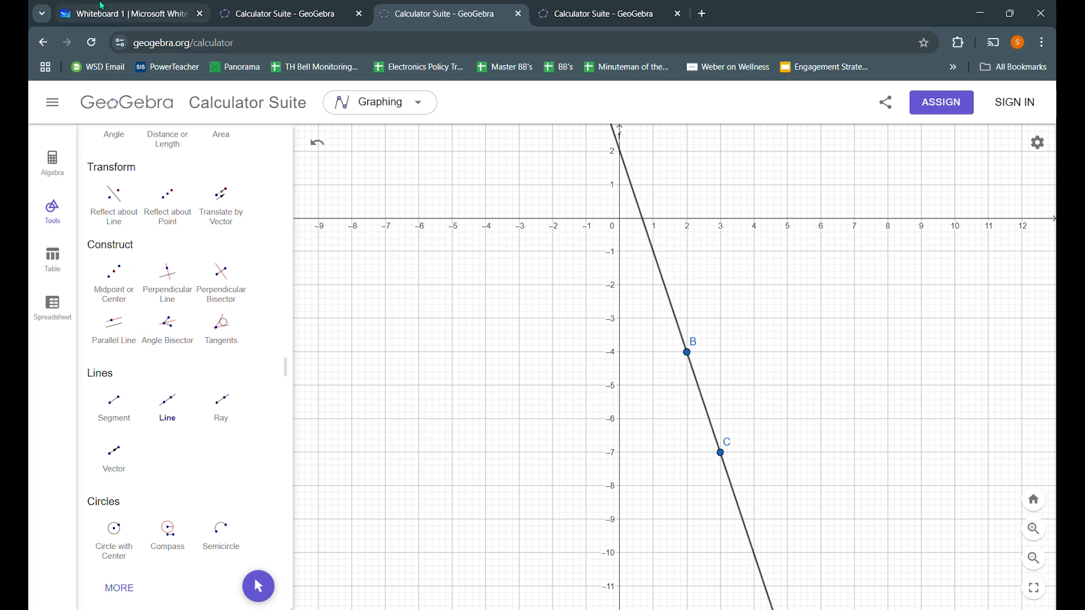
left_click(176, 7)
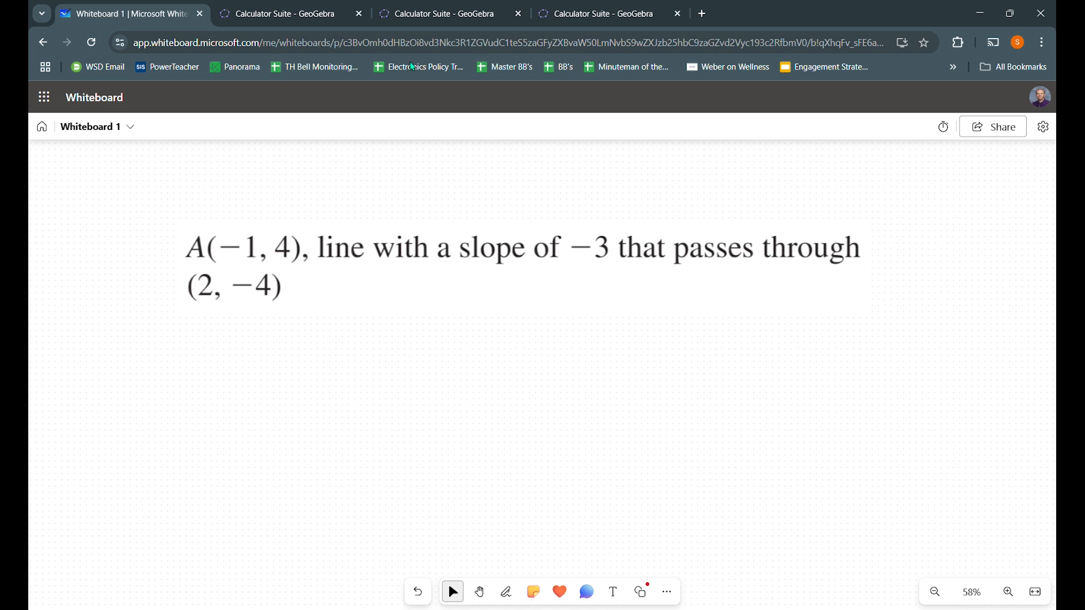
left_click(428, 14)
left_click(560, 297)
left_click(548, 342)
key("ctrl+z")
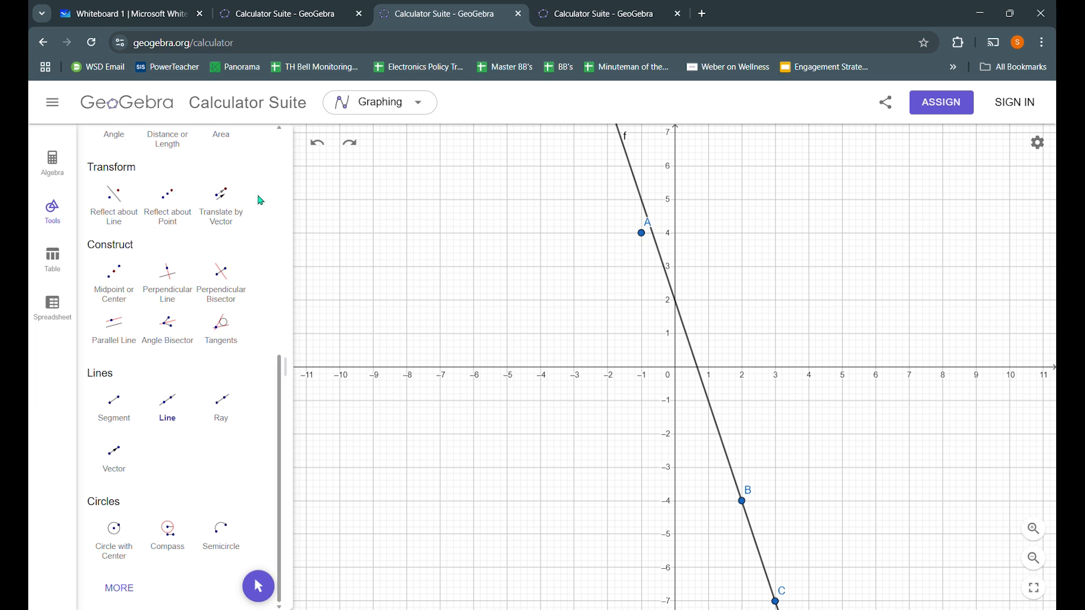
Construct the line through point A perpendicular to the line through B and C
scroll(655, 238, "up", 10)
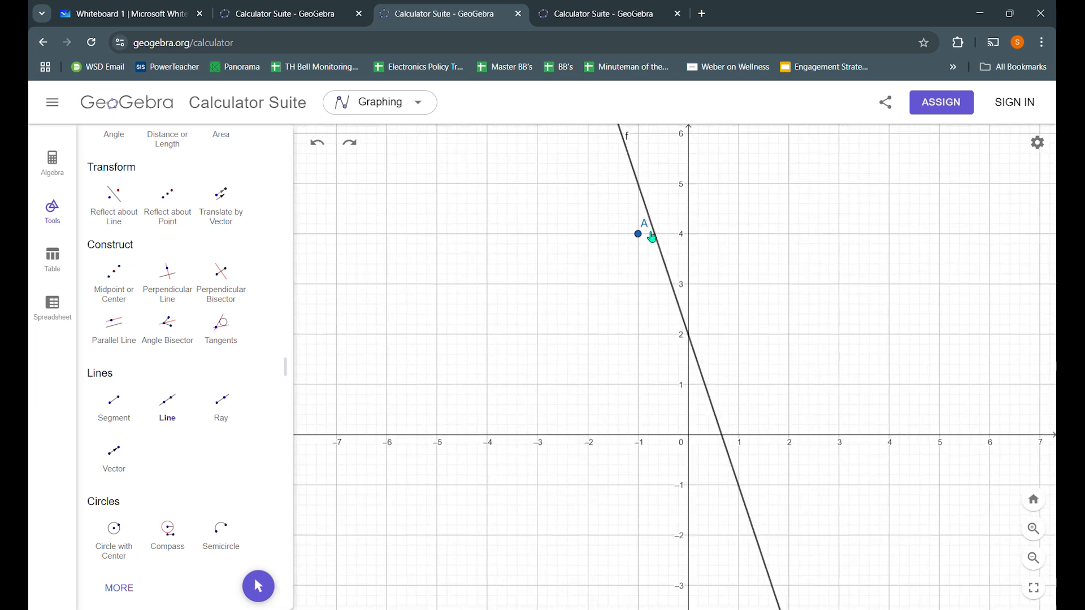
left_click(170, 280)
left_click(630, 237)
left_click(662, 233)
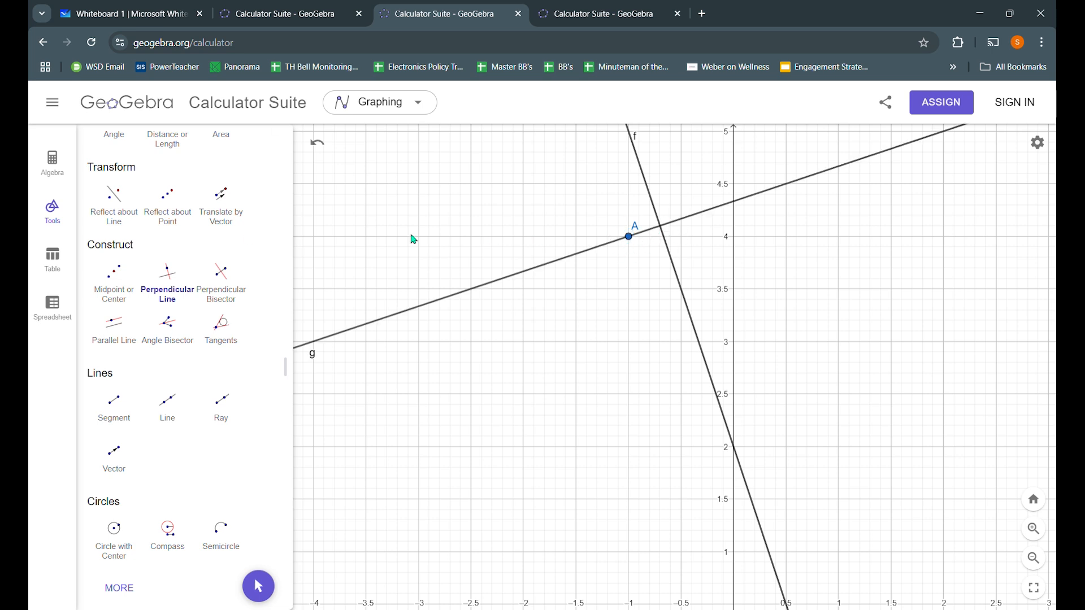
Place a point at the intersection of the line with slope -3 and its perpendicular
scroll(157, 243, "up", 8)
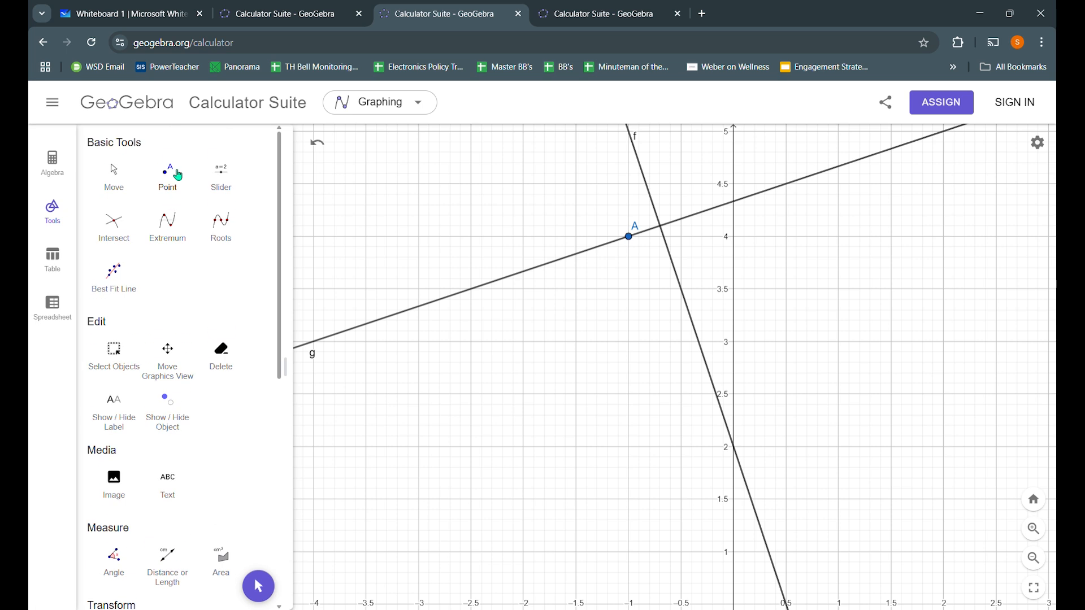
left_click(178, 176)
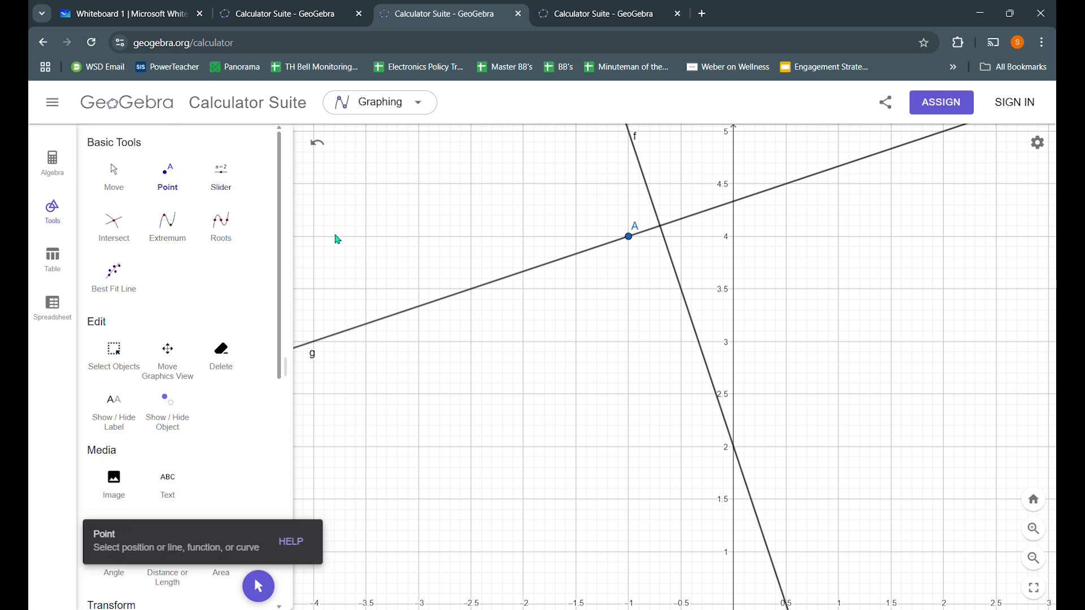
left_click(663, 229)
Draw a segment from point A to the intersection point D, and show its length among the algebra definitions
scroll(153, 300, "down", 8)
left_click(114, 406)
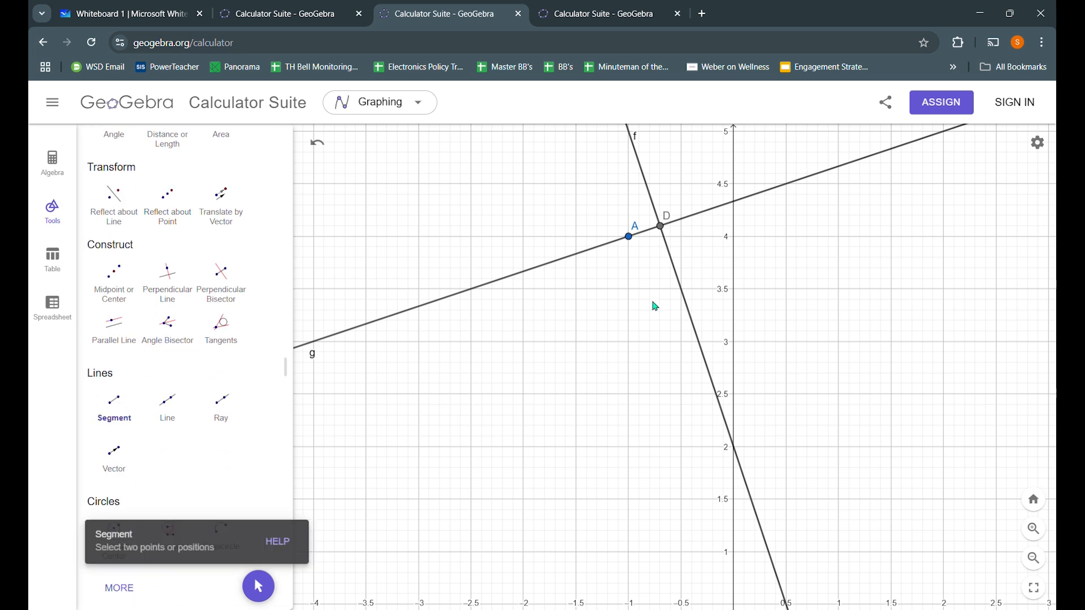
left_click(636, 240)
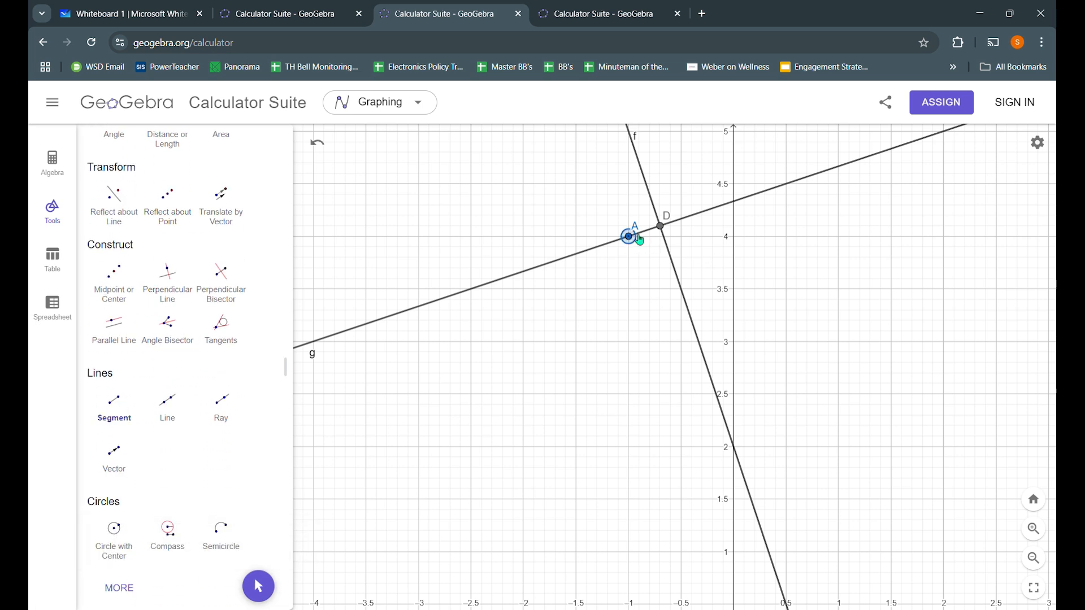
left_click(660, 227)
left_click(79, 161)
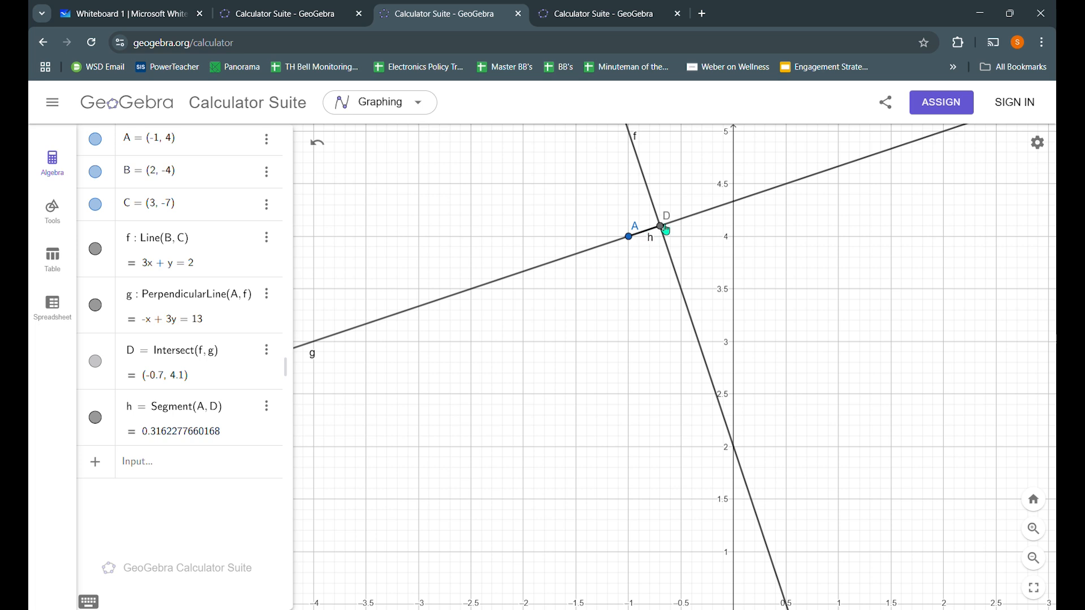
Read the parallel-line problem in Whiteboard and compare it with the line and point already entered in the third GeoGebra calculator
left_click(138, 10)
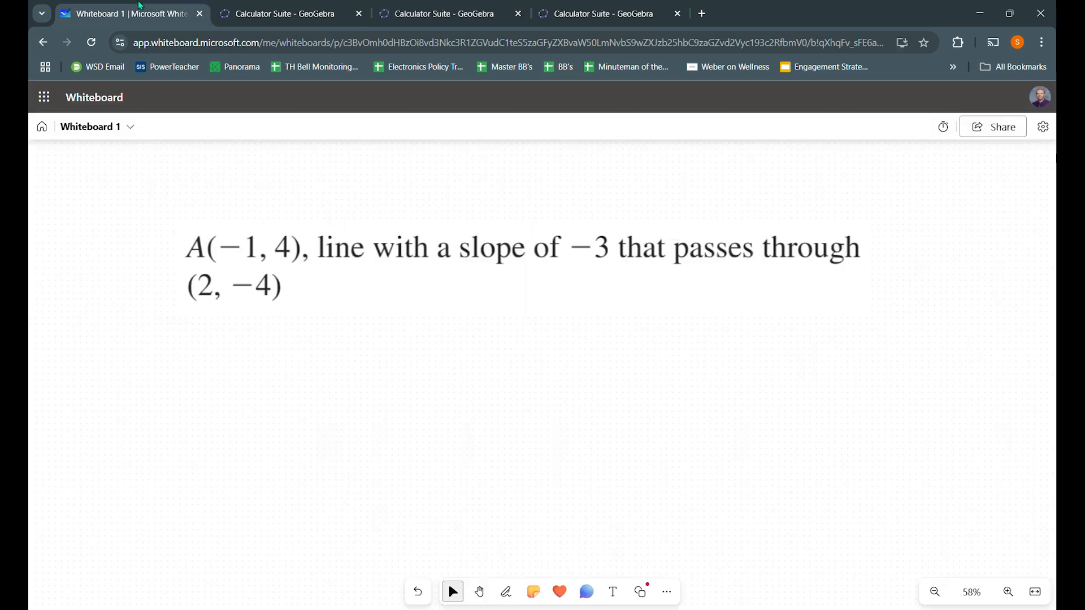
left_click_drag(542, 480, 534, 162)
left_click_drag(508, 452, 548, 271)
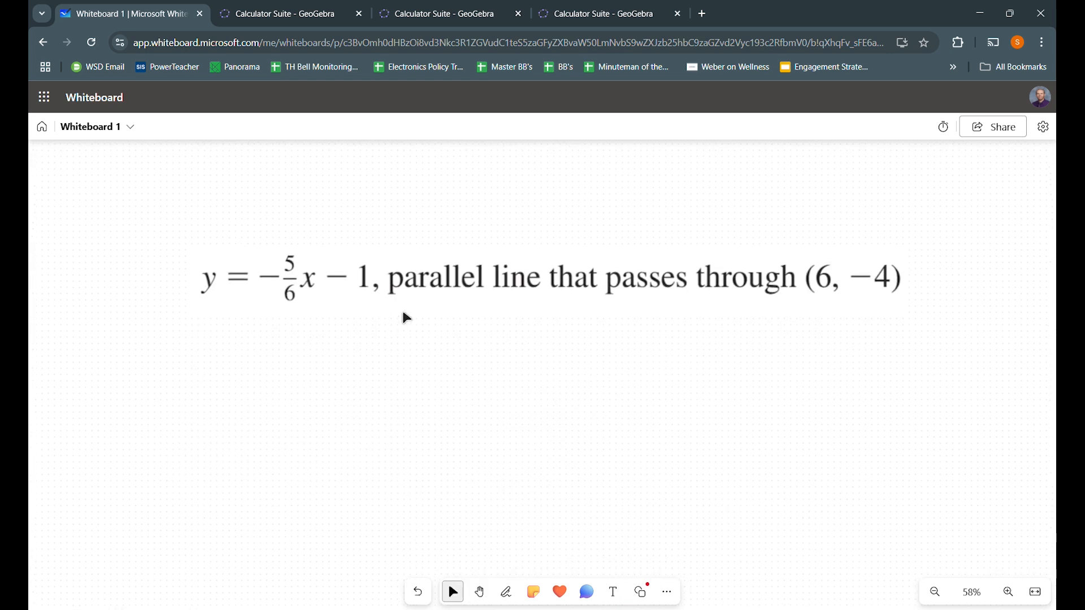
left_click(630, 8)
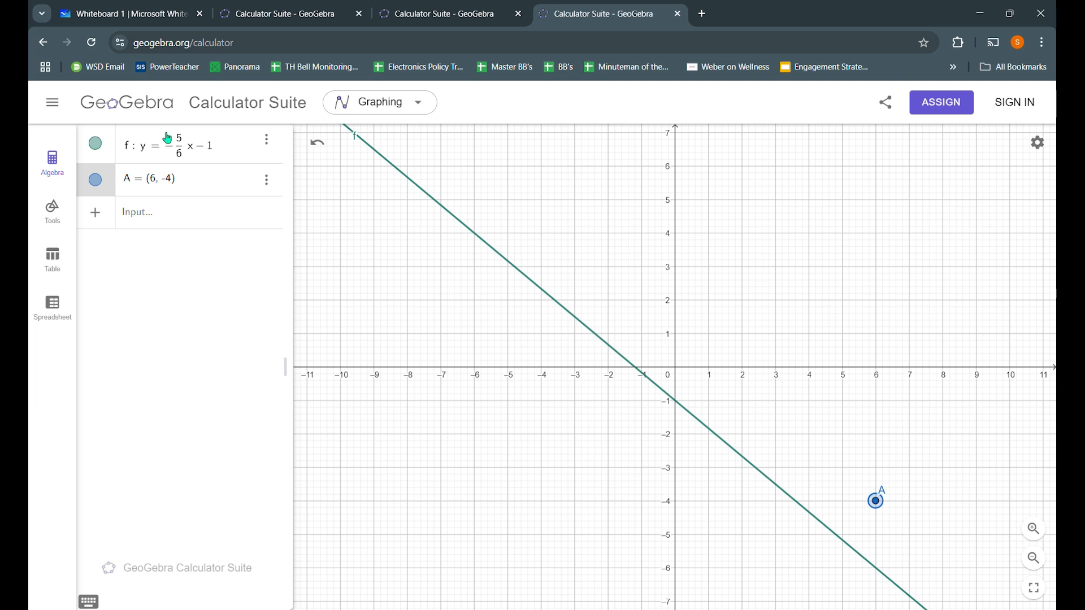
left_click(155, 8)
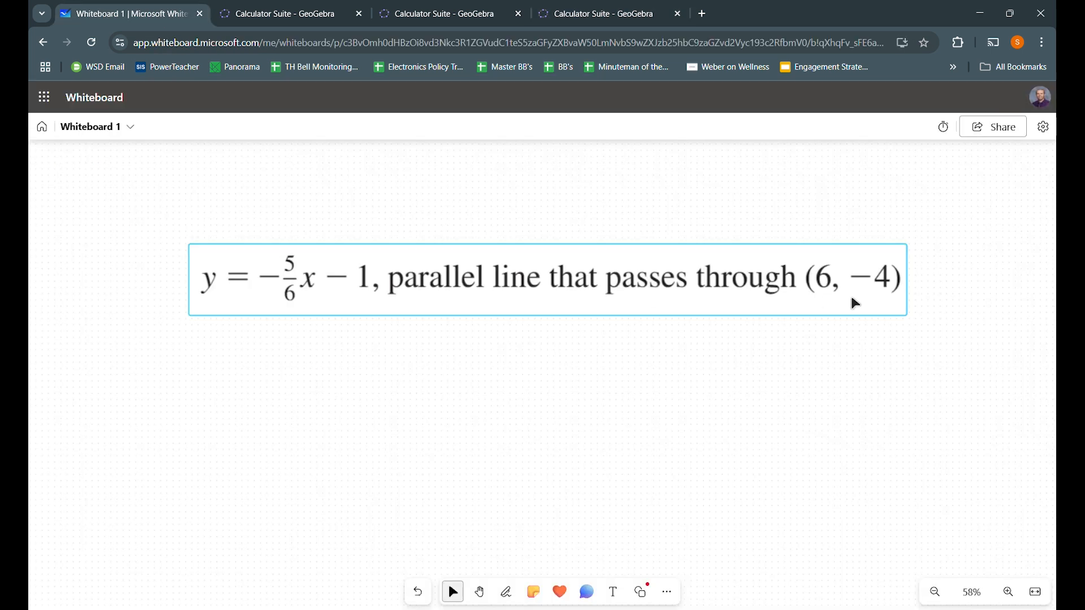
left_click(599, 14)
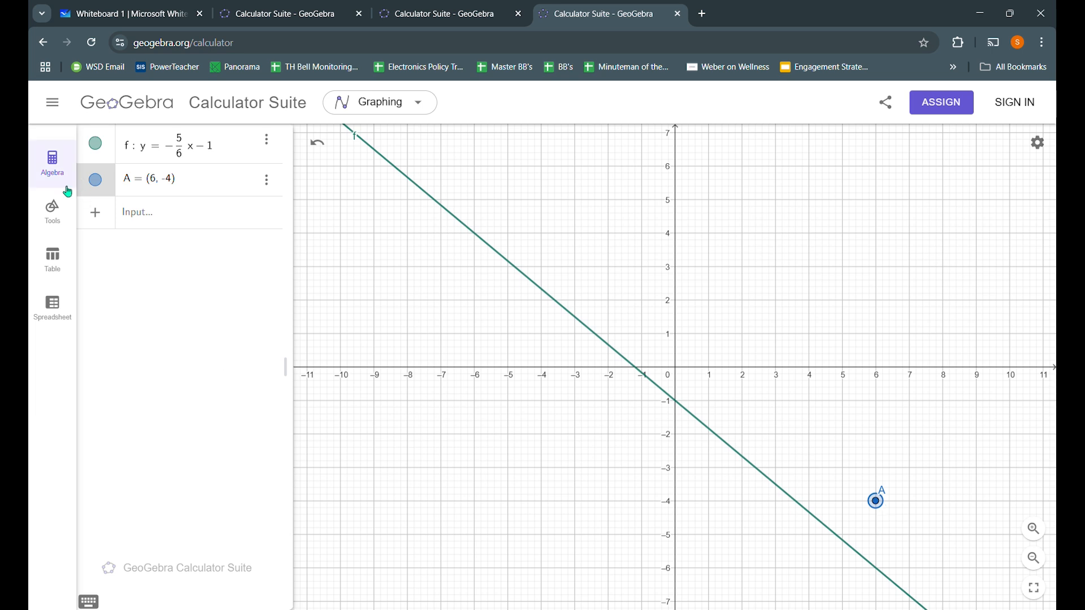
Plot a point at (12, -9), following the slope of -5/6 from point A
left_click(53, 212)
left_click_drag(681, 294, 441, 145)
left_click(168, 180)
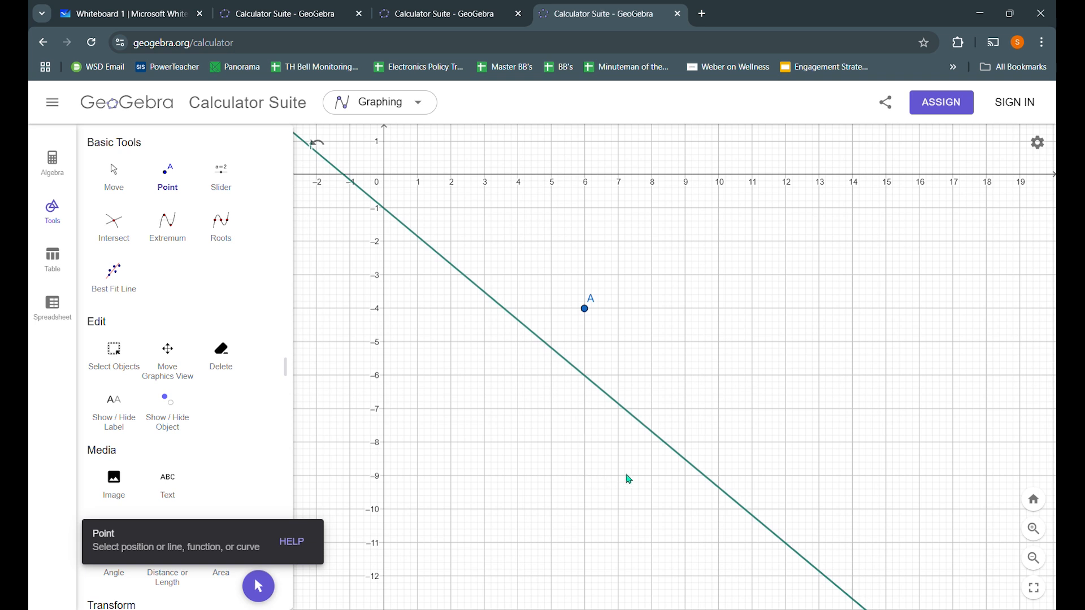
left_click(784, 477)
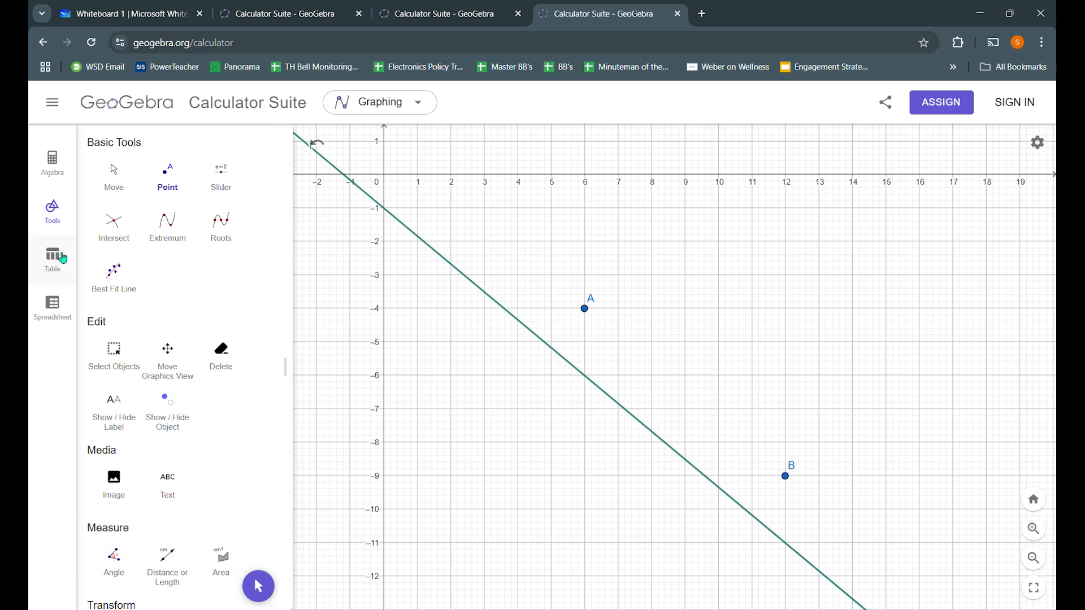
Draw the parallel line through point A and the point at (12, -9)
scroll(177, 368, "down", 7)
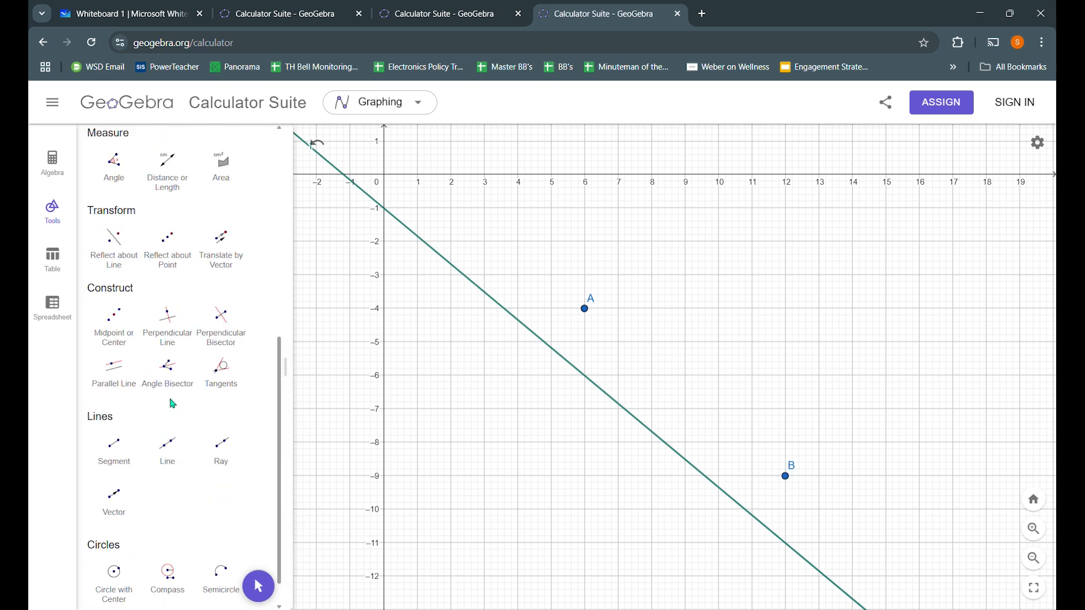
scroll(173, 404, "down", 1)
left_click(182, 405)
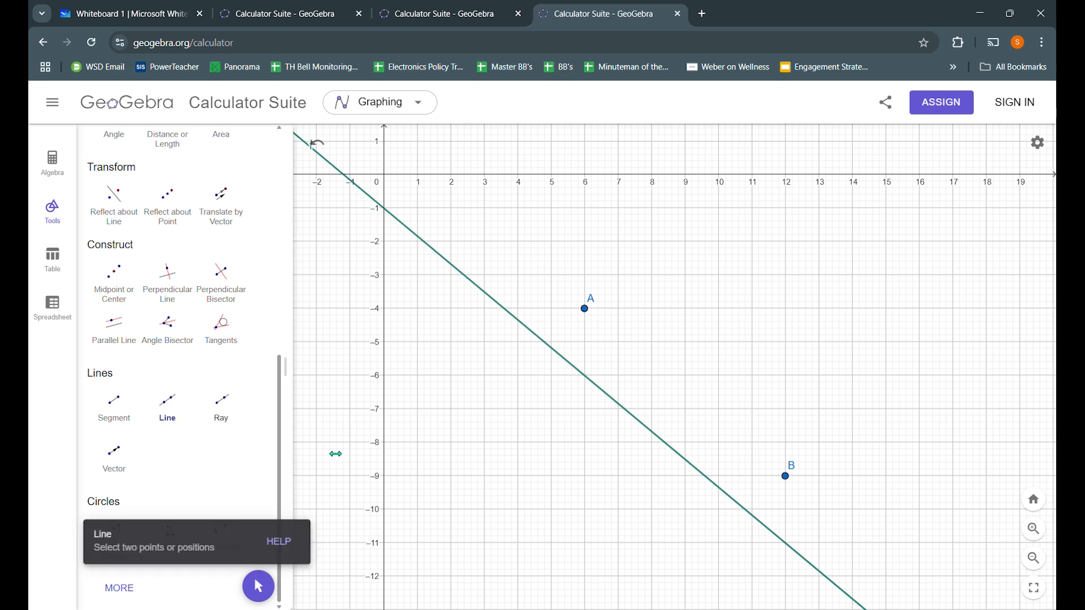
left_click(585, 309)
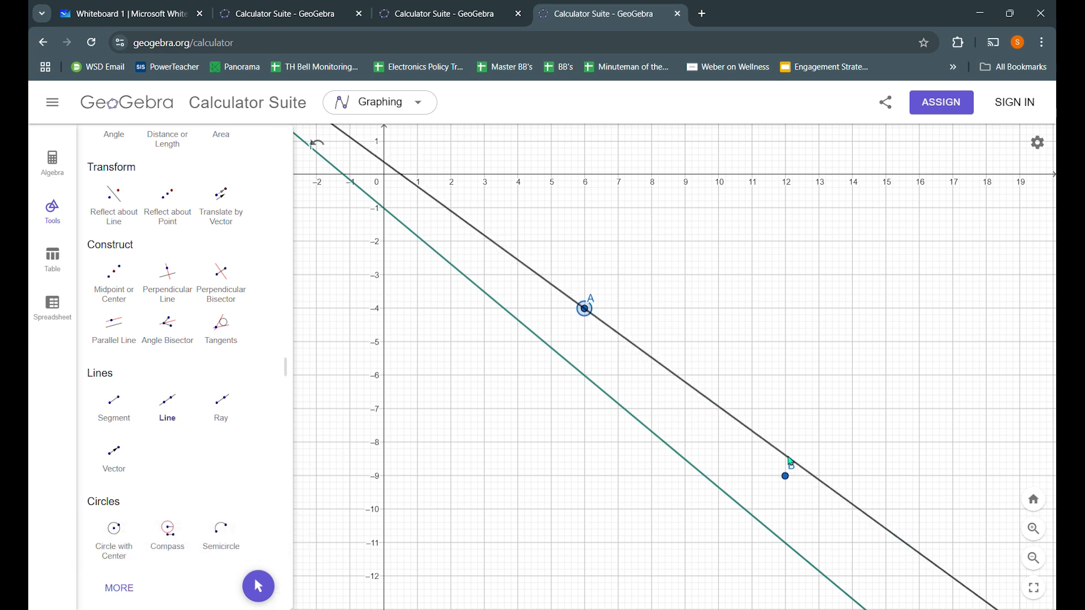
left_click(789, 479)
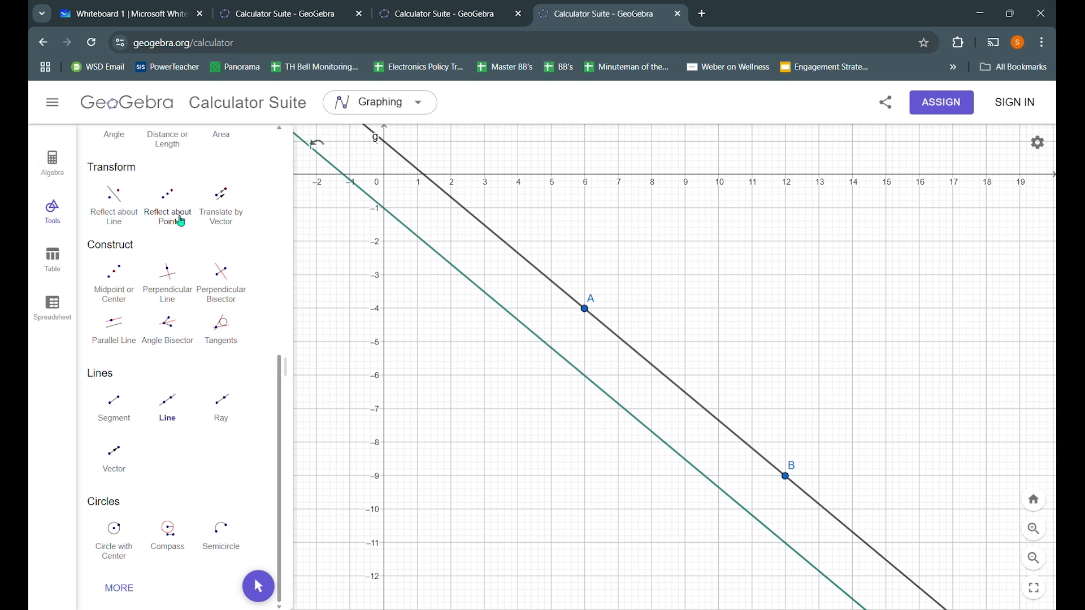
Construct two lines perpendicular to the parallel lines through points on y = -5/6x - 1, at about (3, -3.5) and (0.6, -1.5)
left_click(170, 278)
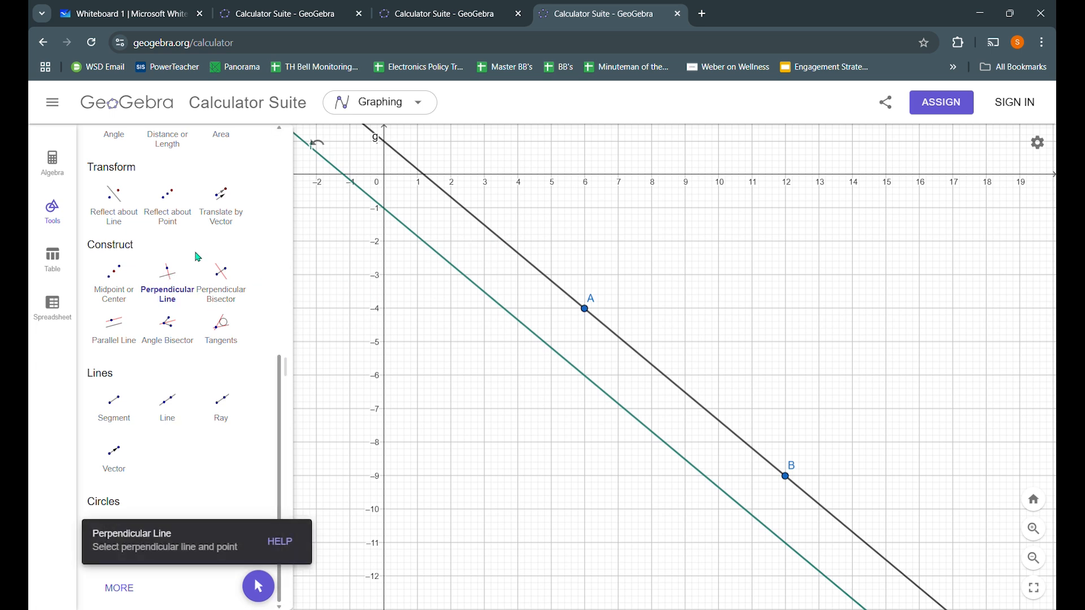
left_click(519, 257)
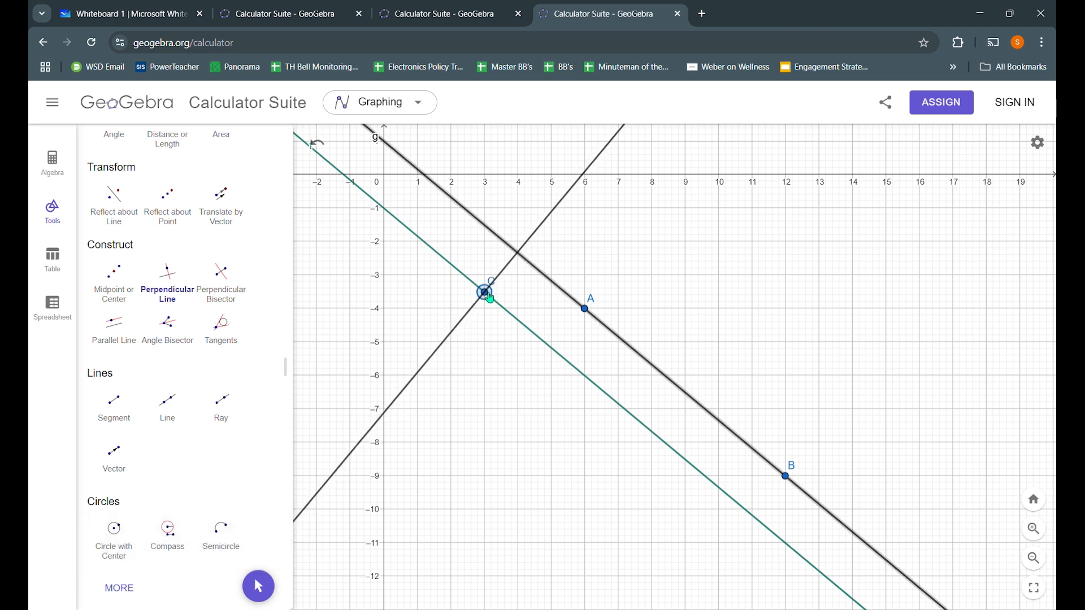
left_click(485, 292)
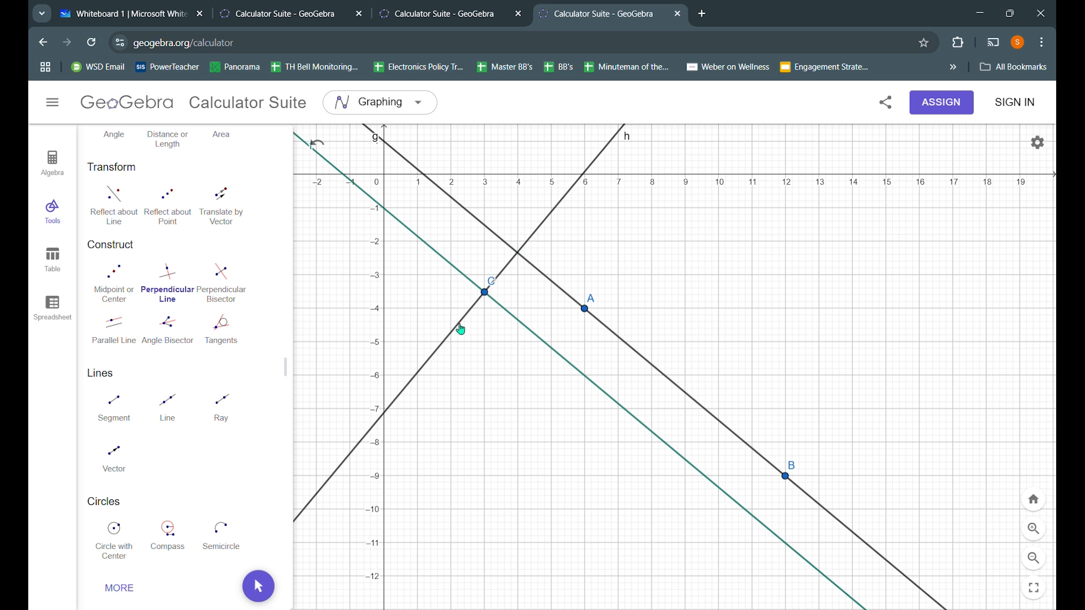
left_click(504, 309)
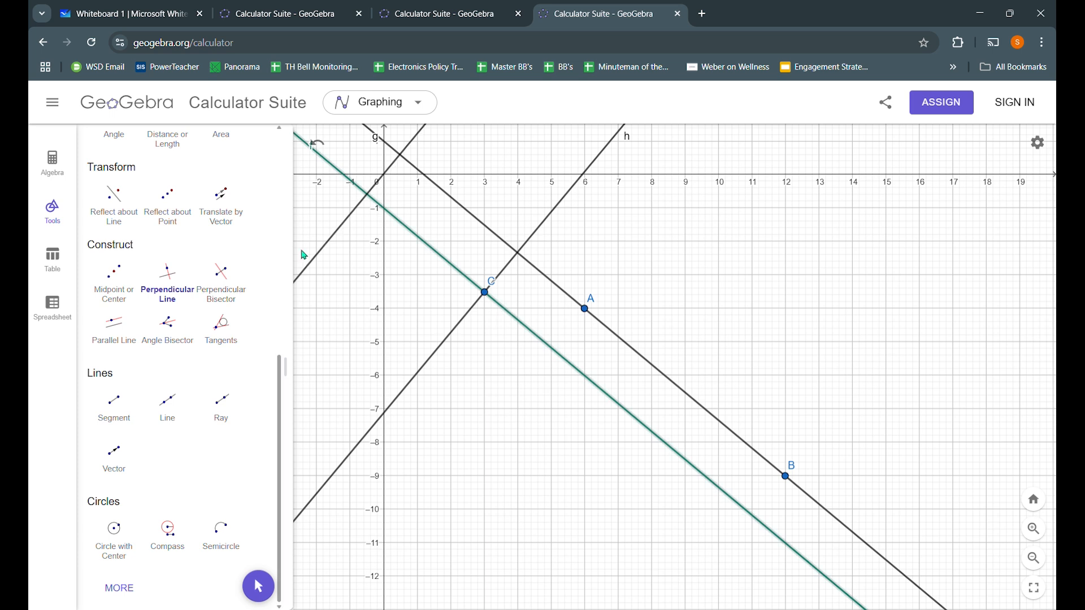
left_click(404, 224)
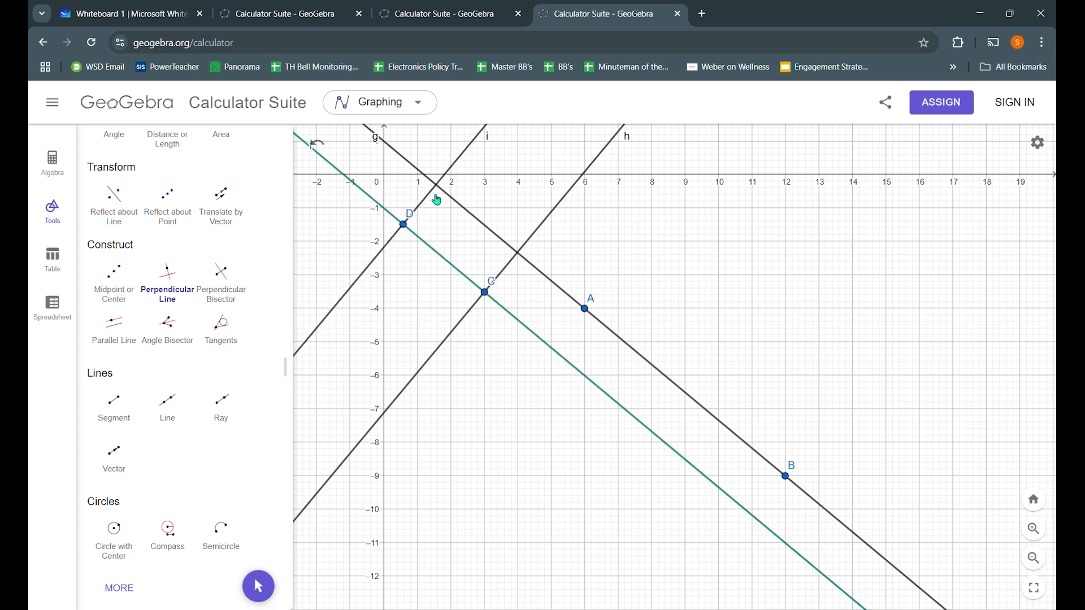
Move point C along y = -5/6x - 1 to about (2.2, -2.8)
scroll(128, 167, "up", 8)
left_click(116, 173)
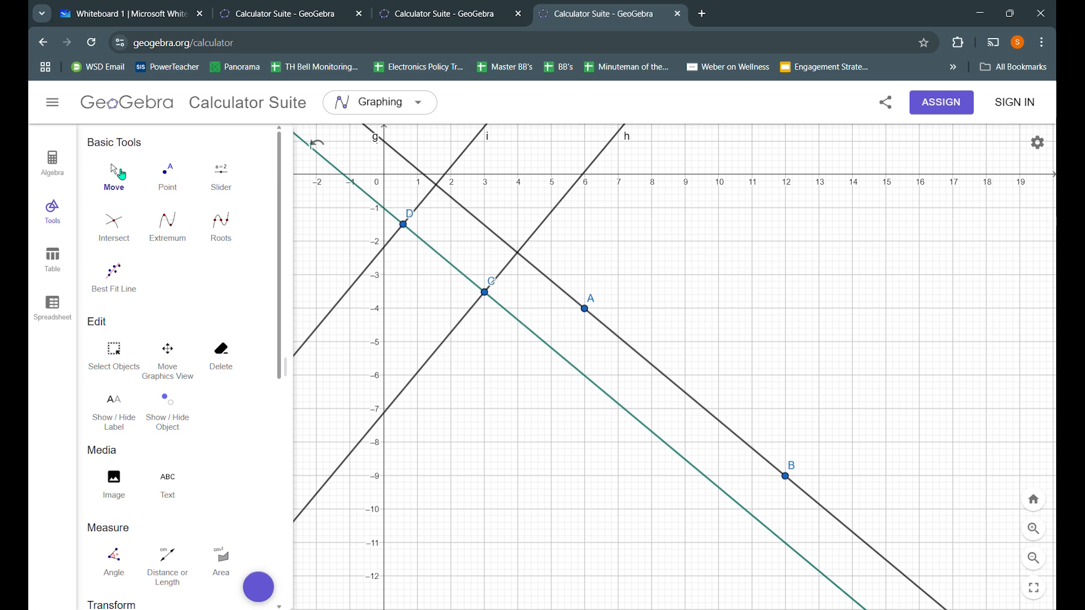
left_click_drag(493, 295, 467, 272)
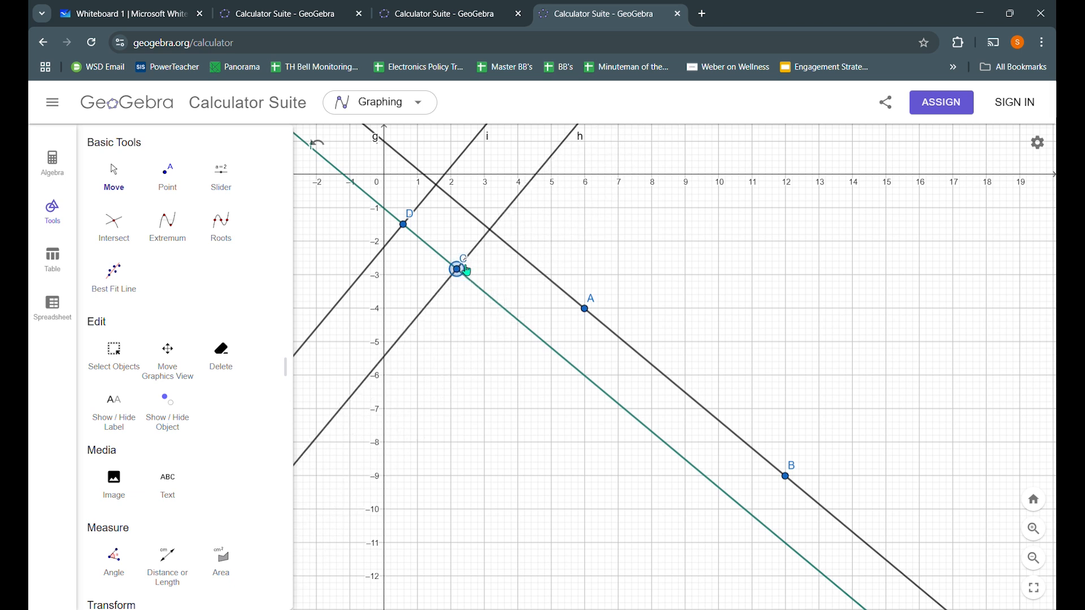
Place a point where the perpendicular through C meets line AB, and move C along its line to about (8.1, -7.8)
left_click(173, 172)
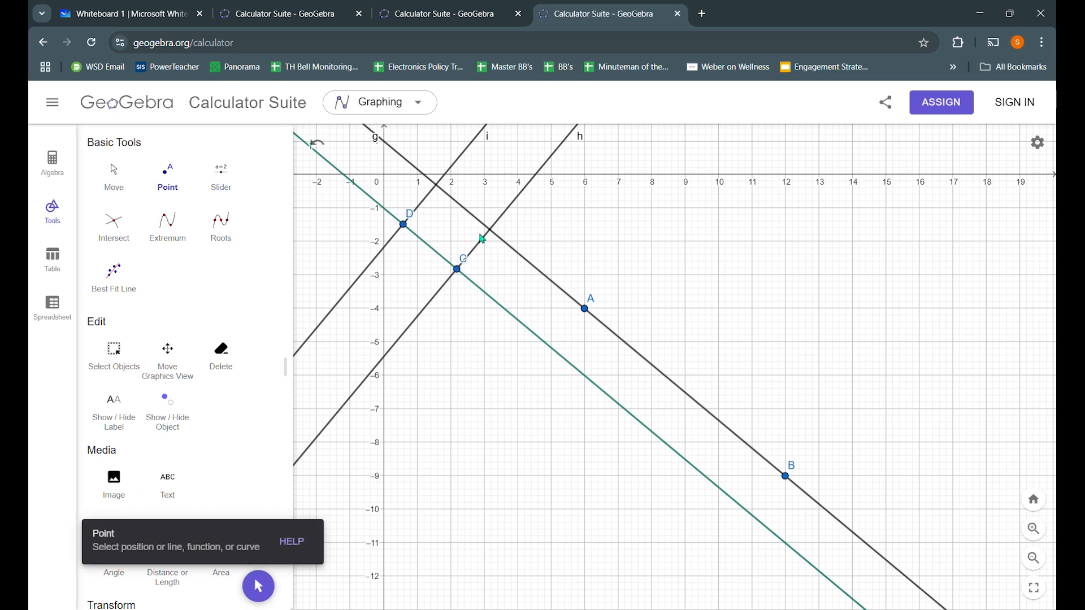
left_click(496, 235)
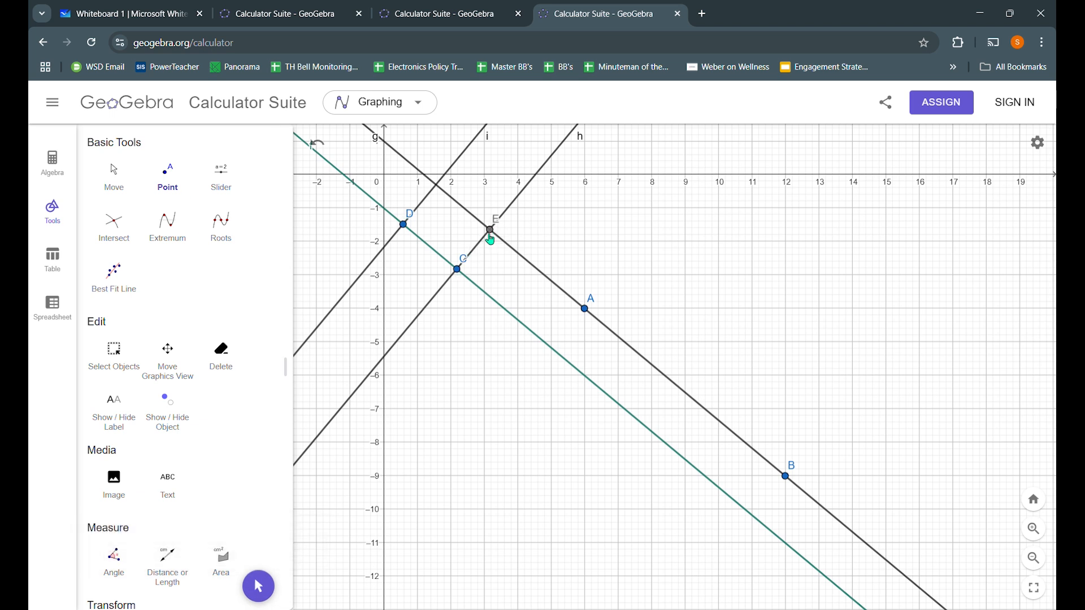
key("Escape")
left_click_drag(466, 273, 657, 436)
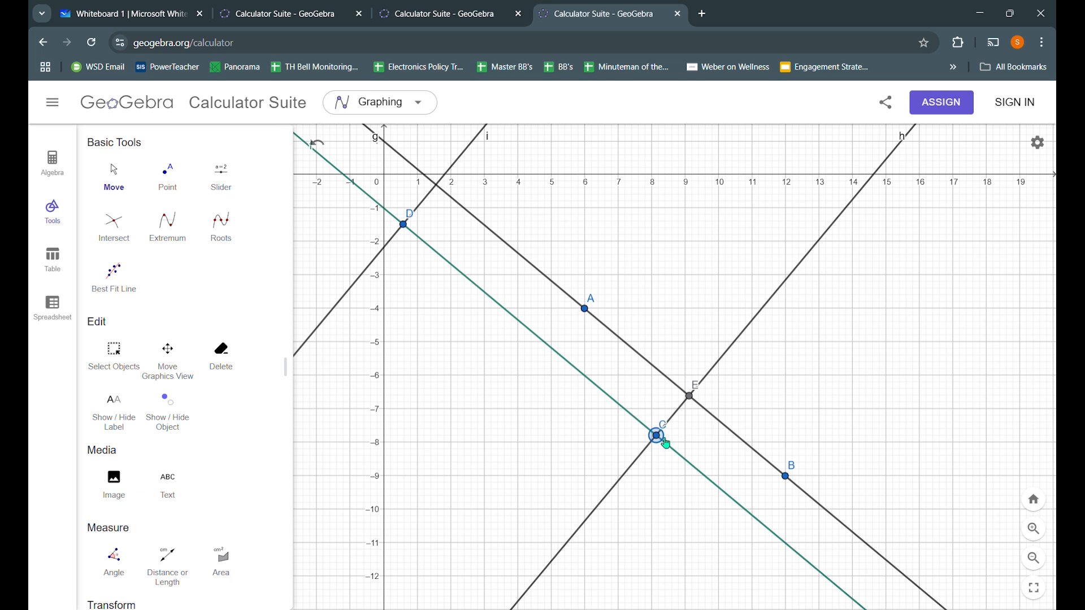
Draw a segment from point C to point E and check its length in the object list
scroll(127, 370, "down", 8)
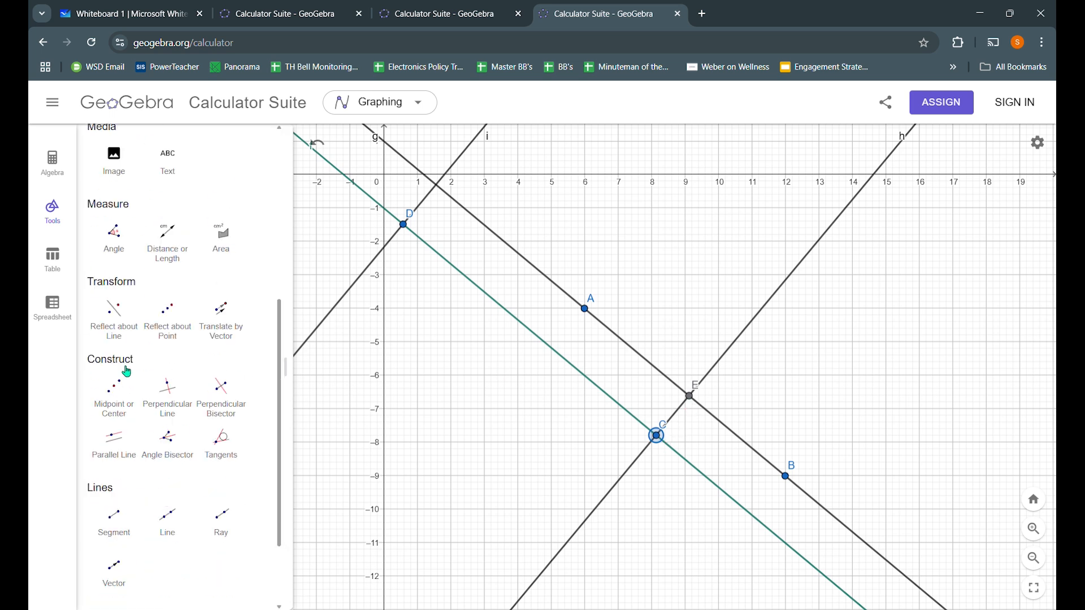
left_click(134, 405)
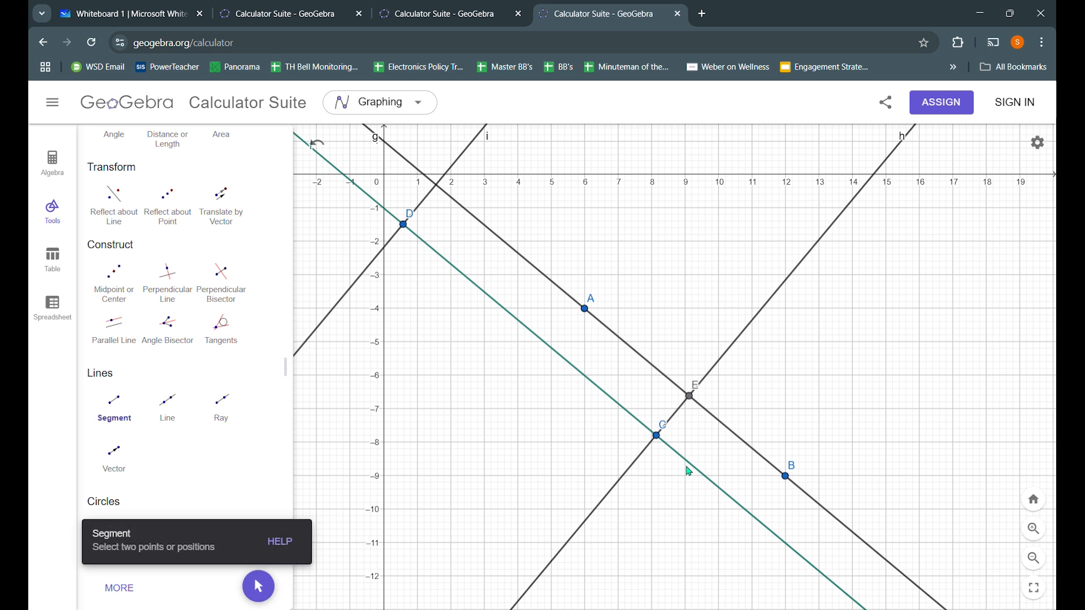
left_click(657, 435)
left_click(690, 397)
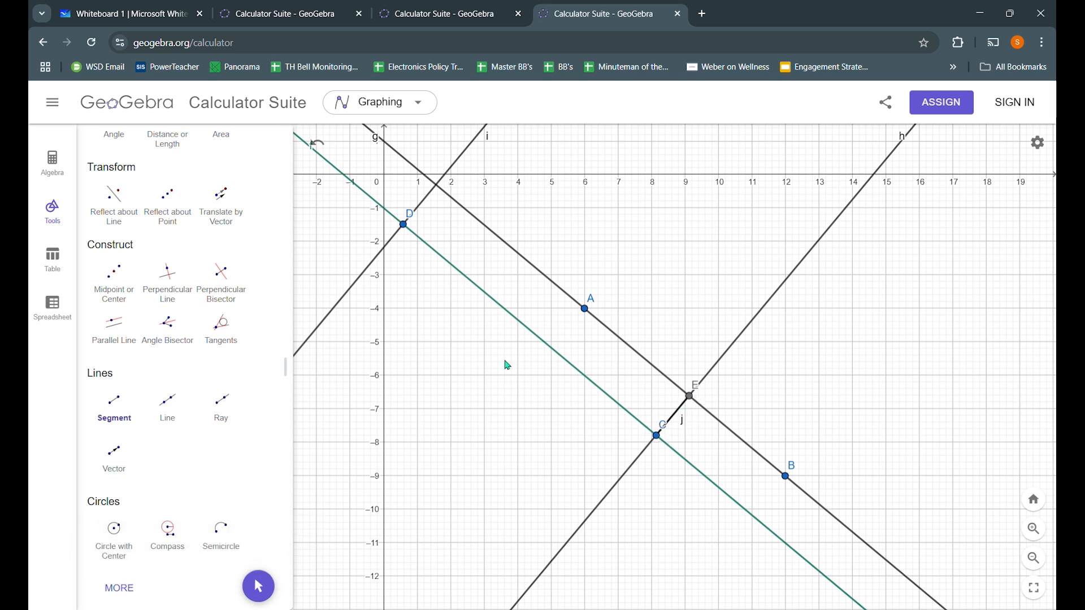
left_click(60, 163)
scroll(169, 452, "down", 3)
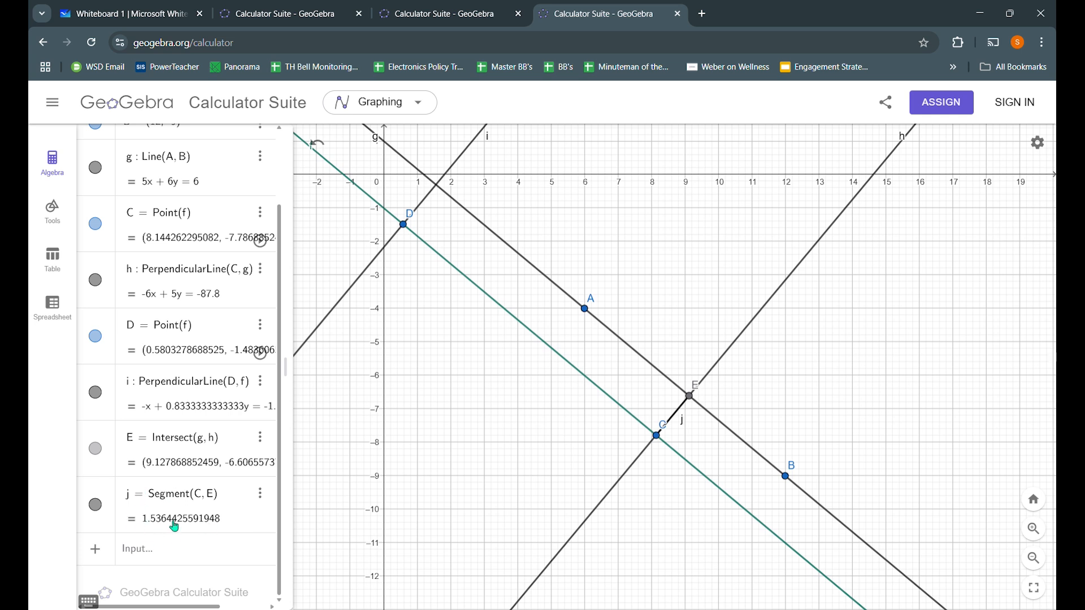
Draw a segment from point D to where its perpendicular meets line AB, and check the segment's length in the object list
left_click(61, 224)
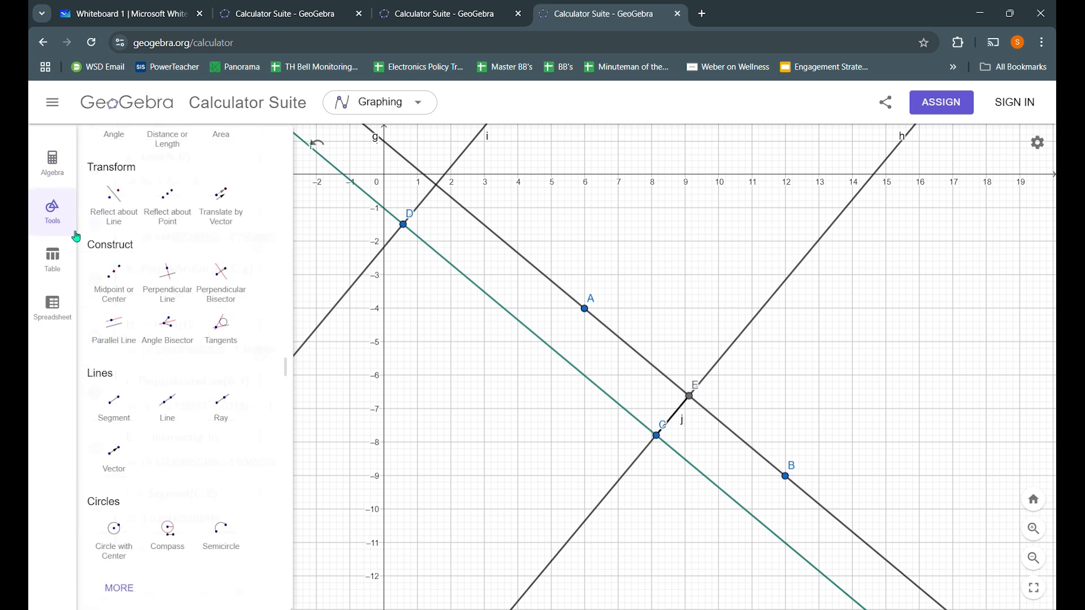
left_click(140, 394)
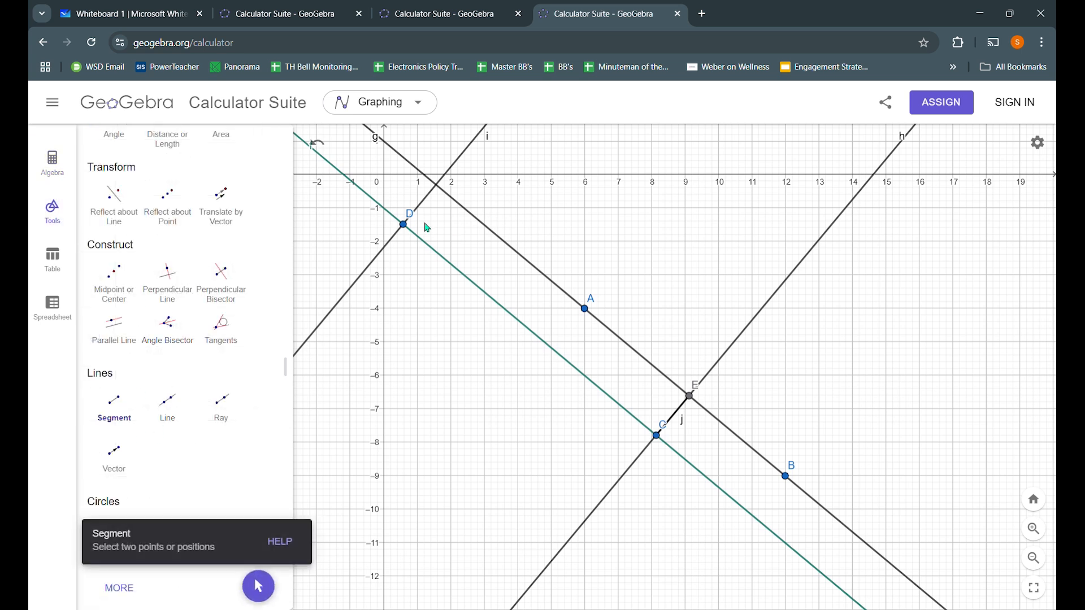
left_click(404, 227)
left_click(438, 186)
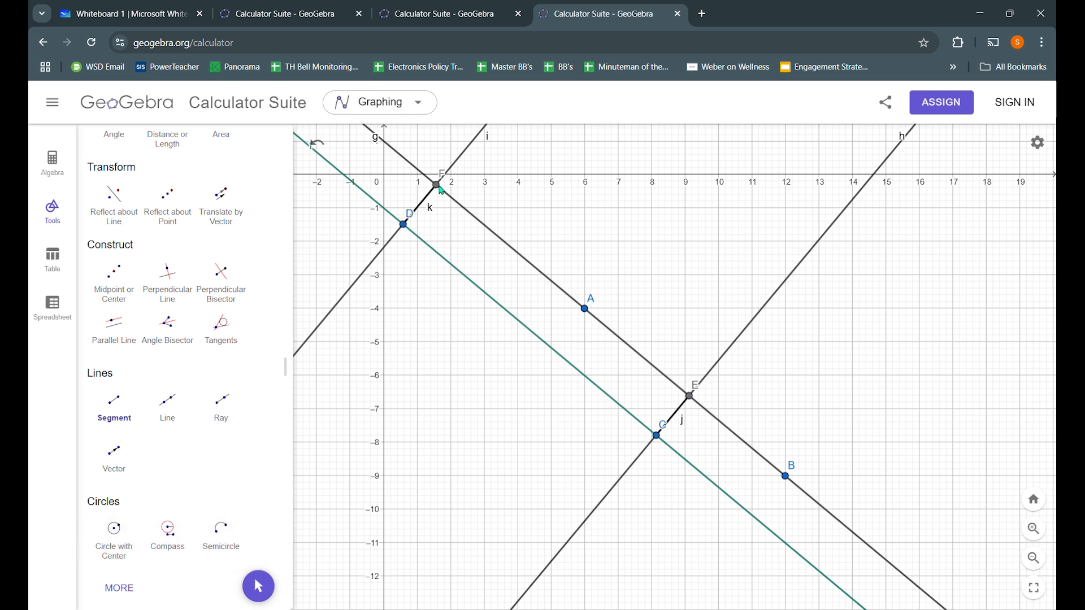
left_click(54, 165)
scroll(200, 427, "down", 2)
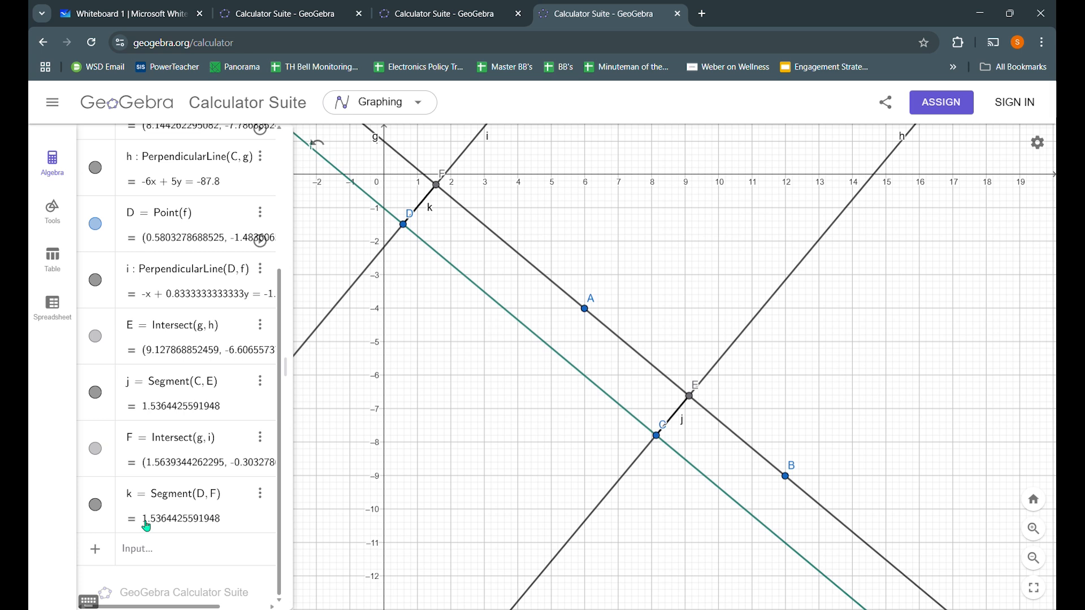